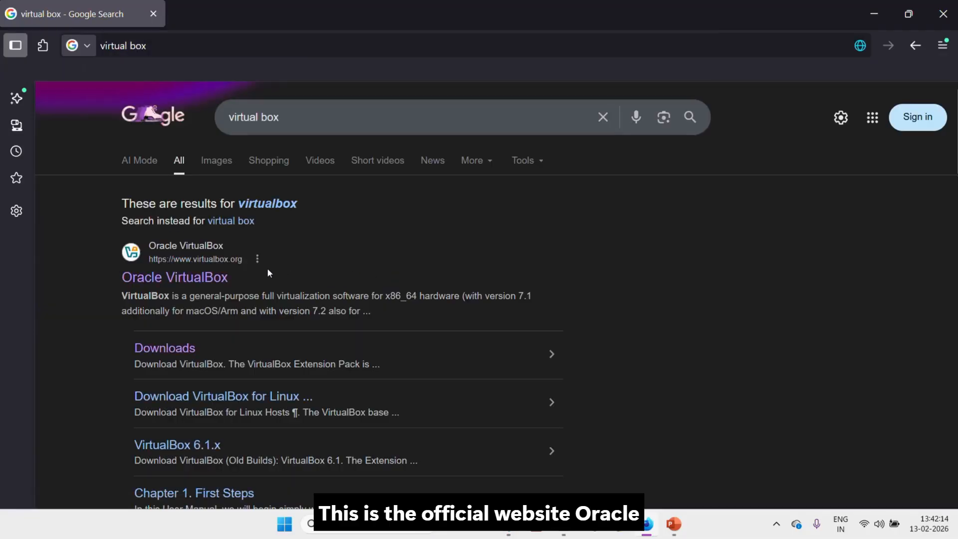
Step: Save the VirtualBox 7.2.6 Windows-hosts installer from virtualbox.org's downloads page to disk
left_click(203, 278)
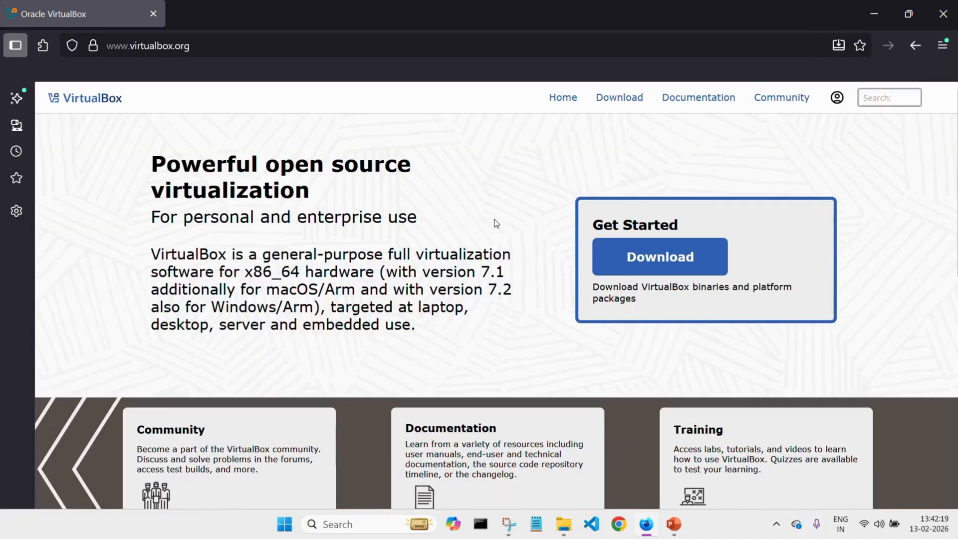
left_click(661, 263)
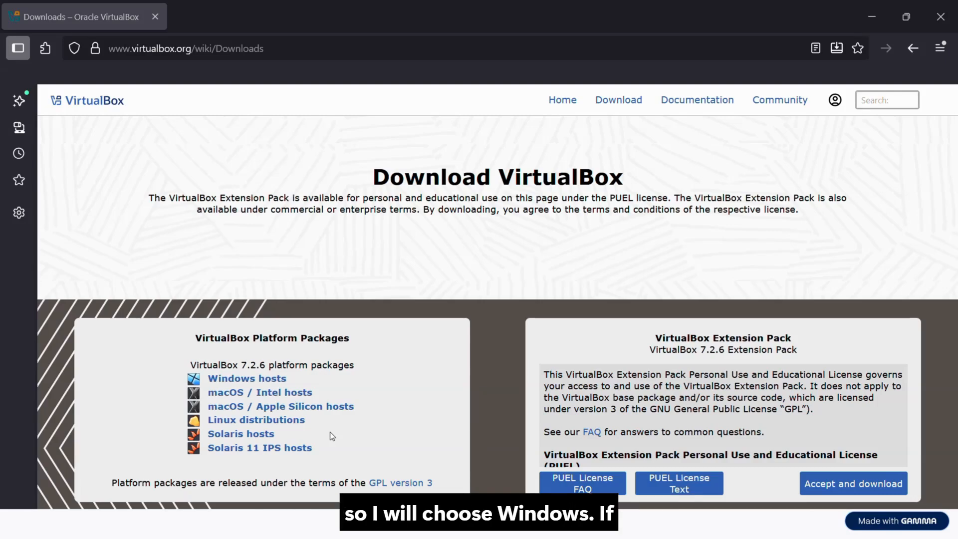
left_click(263, 379)
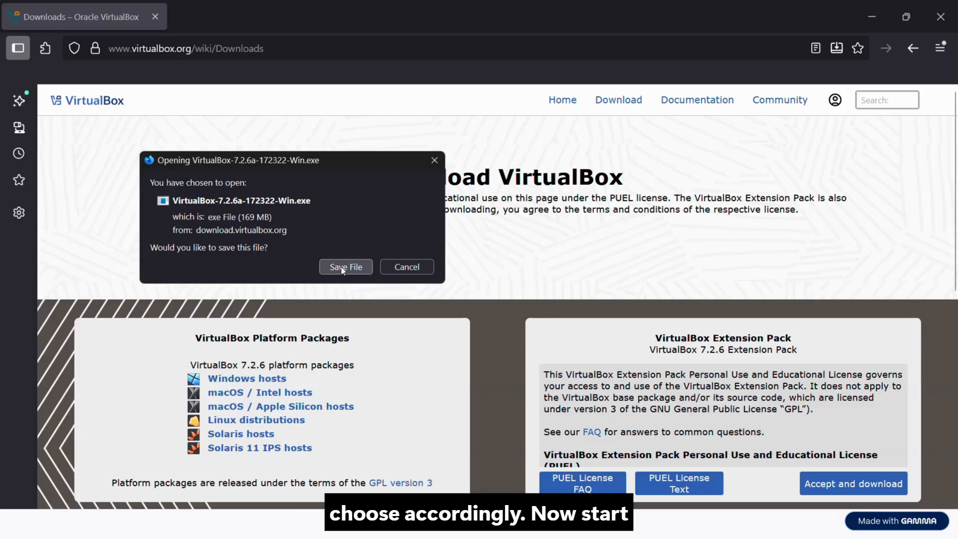
left_click(343, 267)
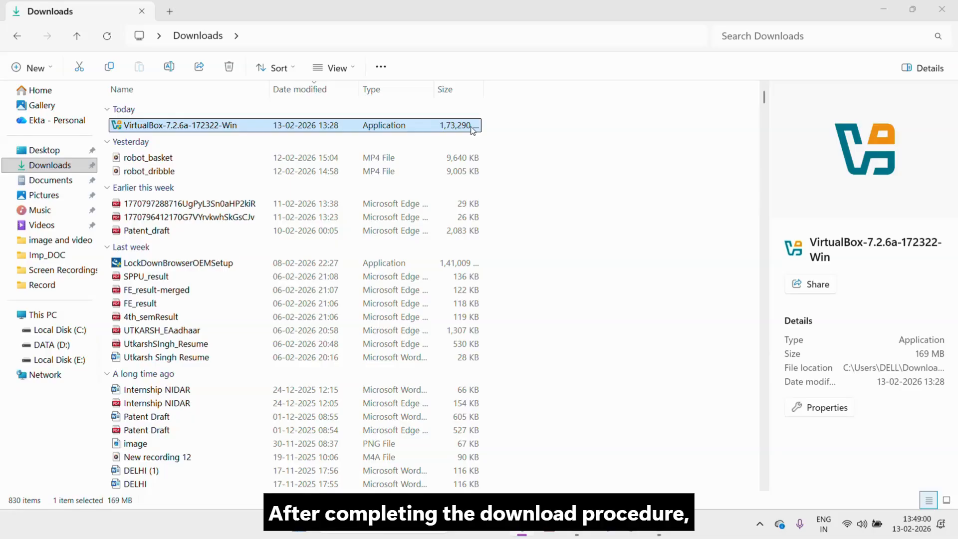
Step: Launch the downloaded VirtualBox 7.2.6 installer and accept the licence agreement terms
double_click(444, 128)
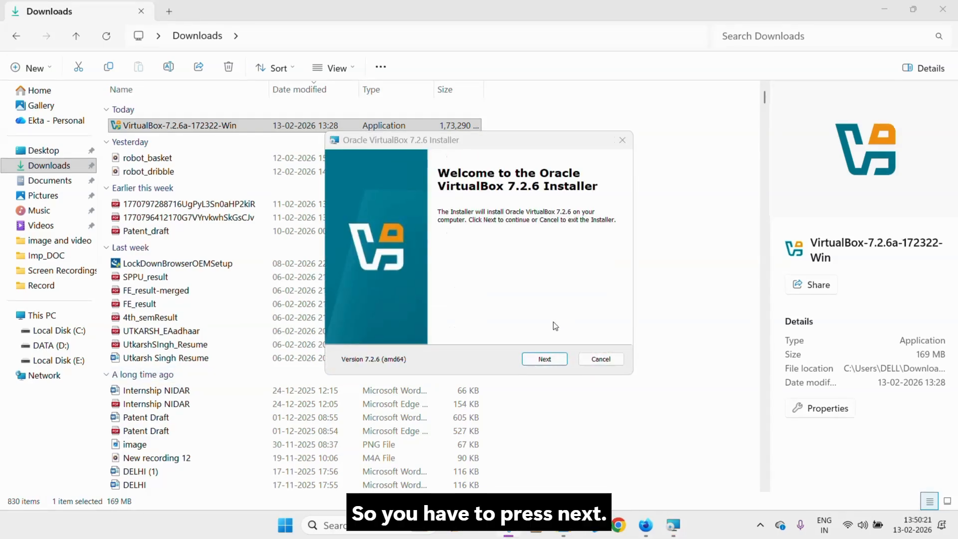
left_click(546, 359)
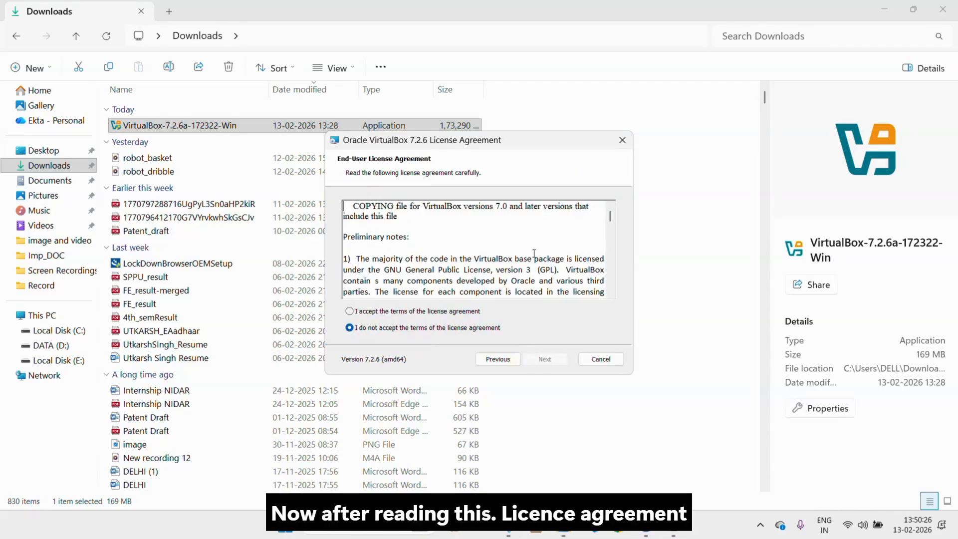
scroll(535, 253, "down", 5)
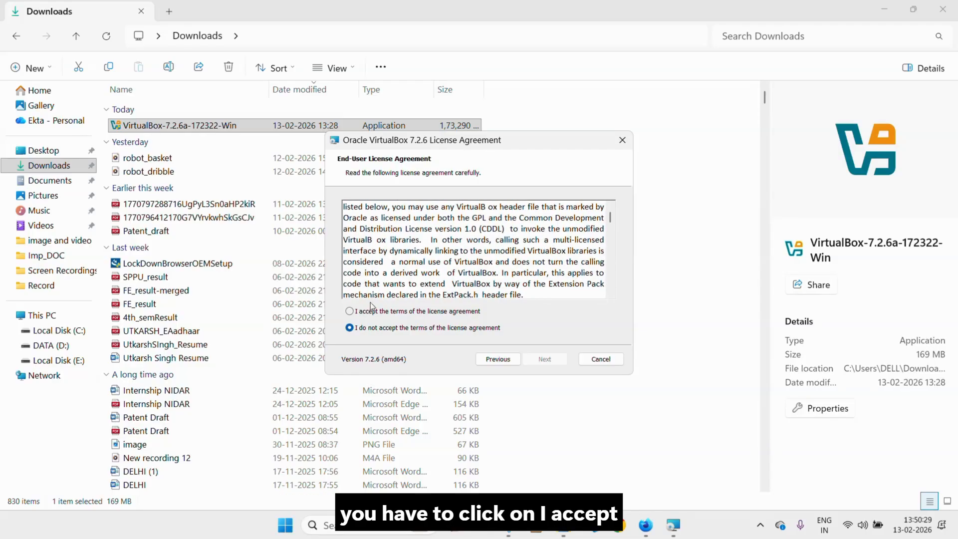
left_click(350, 311)
scroll(446, 296, "down", 10)
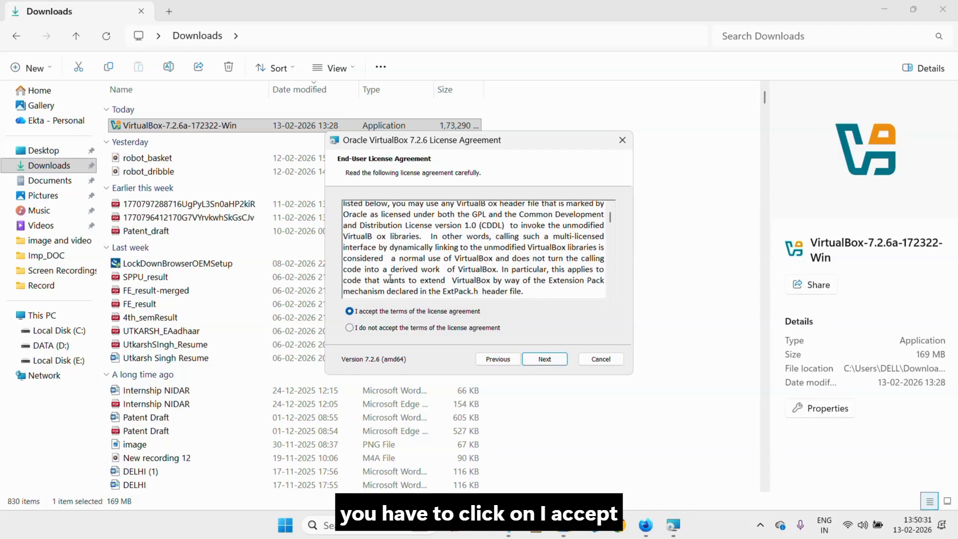
left_click(552, 363)
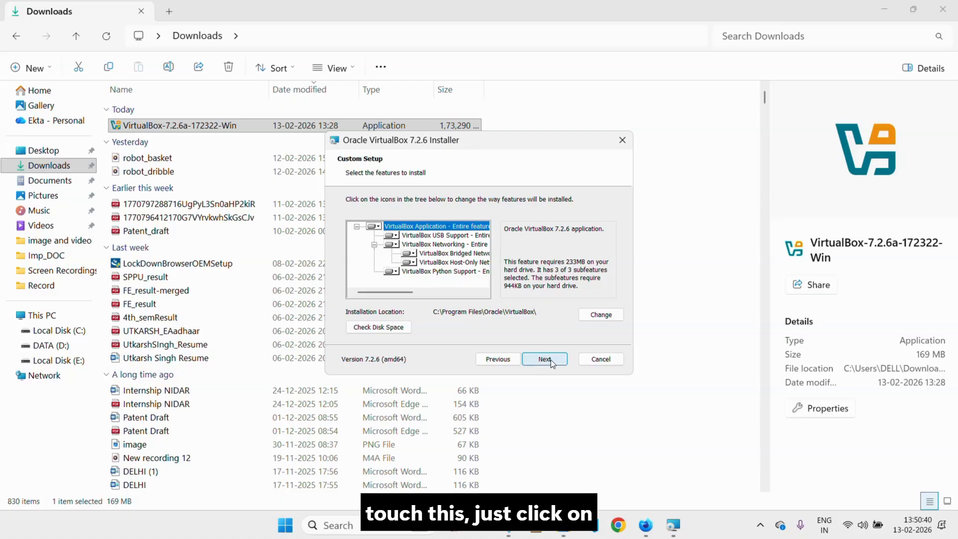
Step: Keep default features and startup options, accept the network disconnection warning, and begin installation
left_click(551, 361)
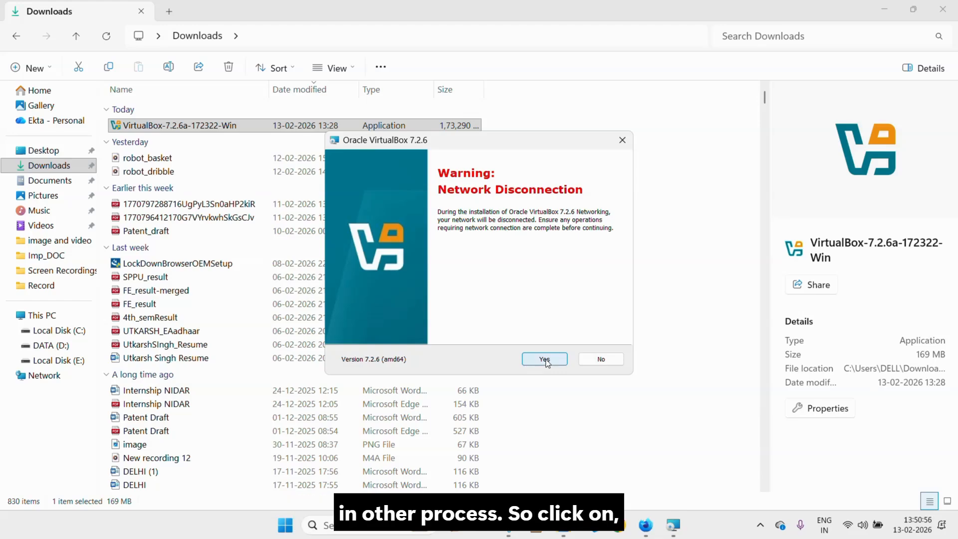
left_click(545, 360)
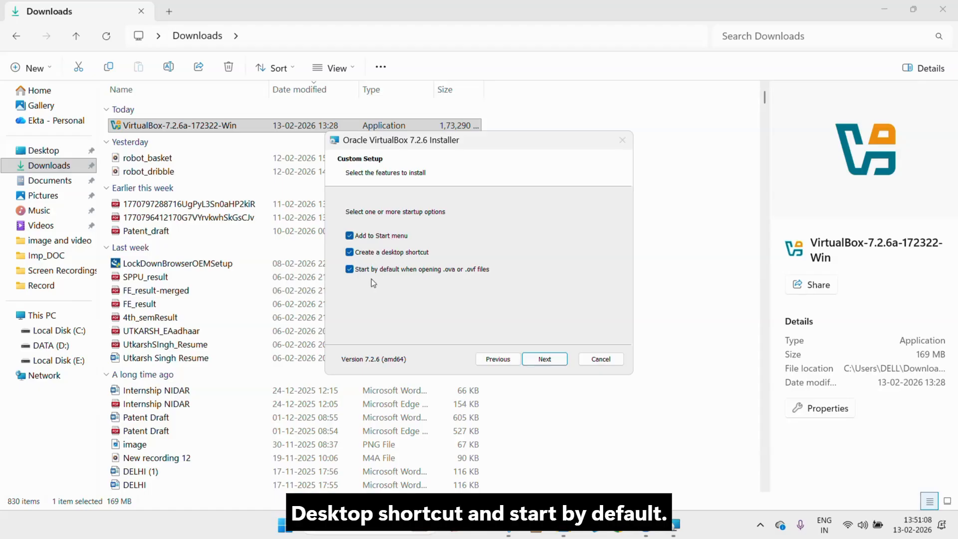
left_click(541, 358)
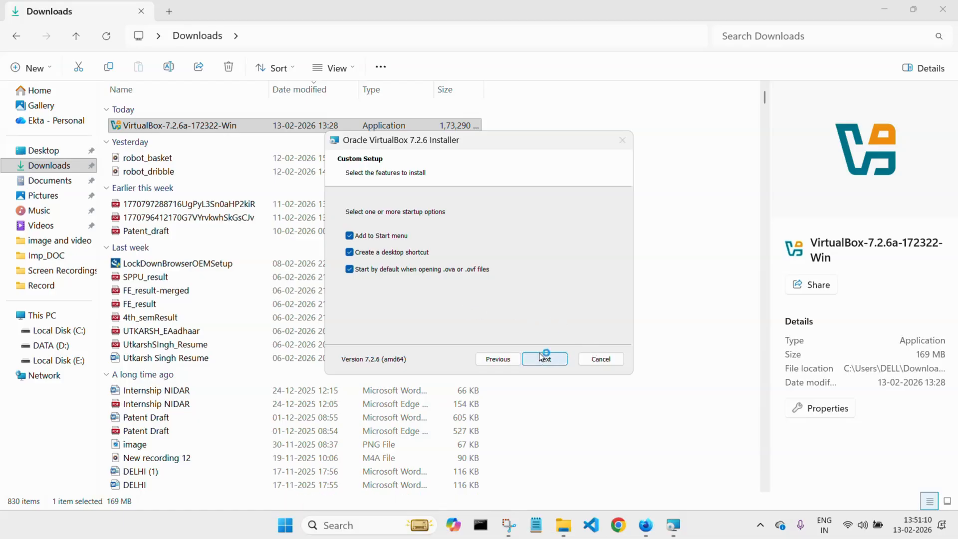
left_click(541, 362)
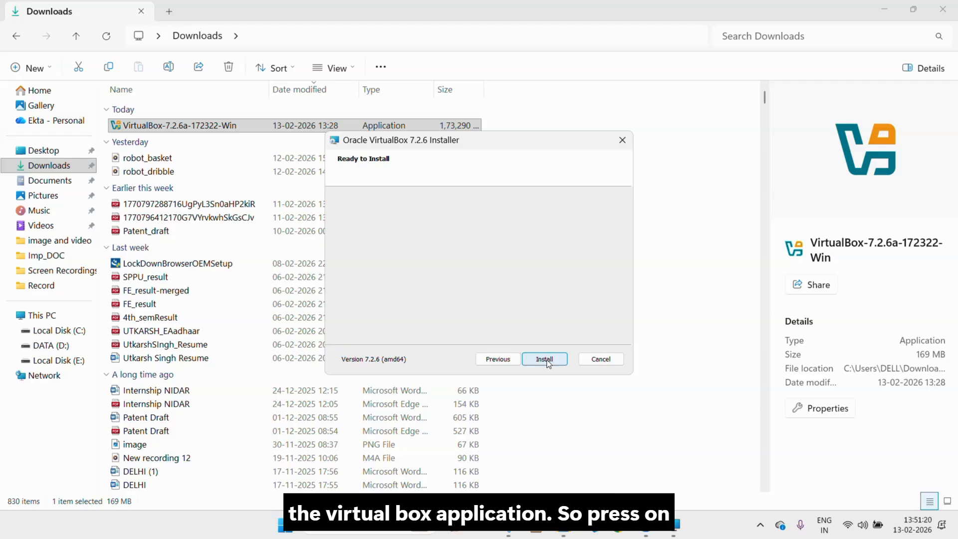
left_click(544, 360)
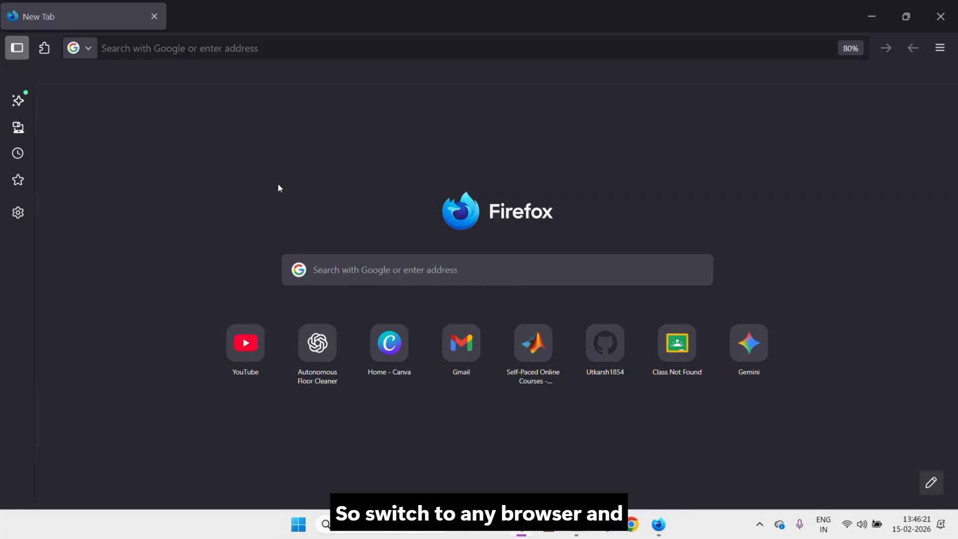
Step: Search the web for 'ubuntu 22.04' and open the Ubuntu 22.04.5 LTS release page
left_click(392, 270)
type("u")
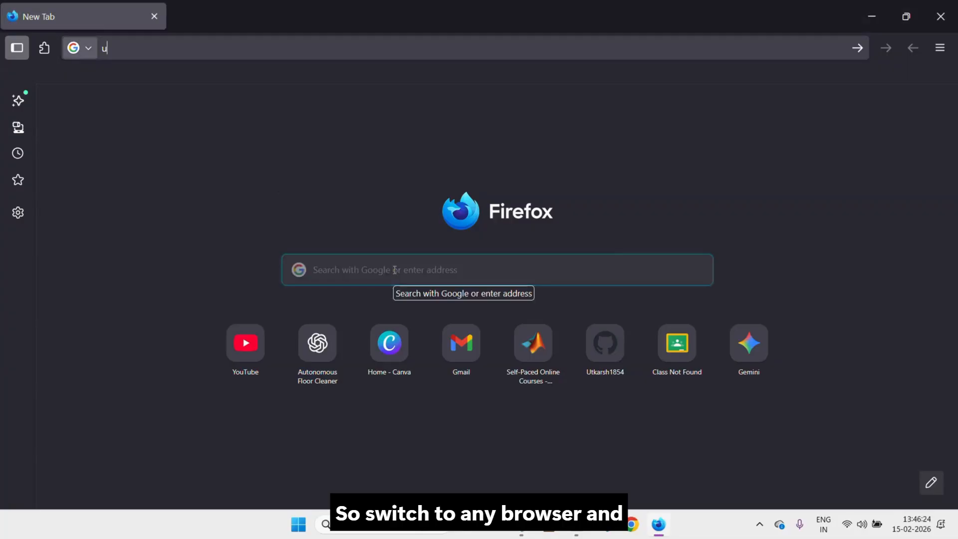
type("buntu 220.")
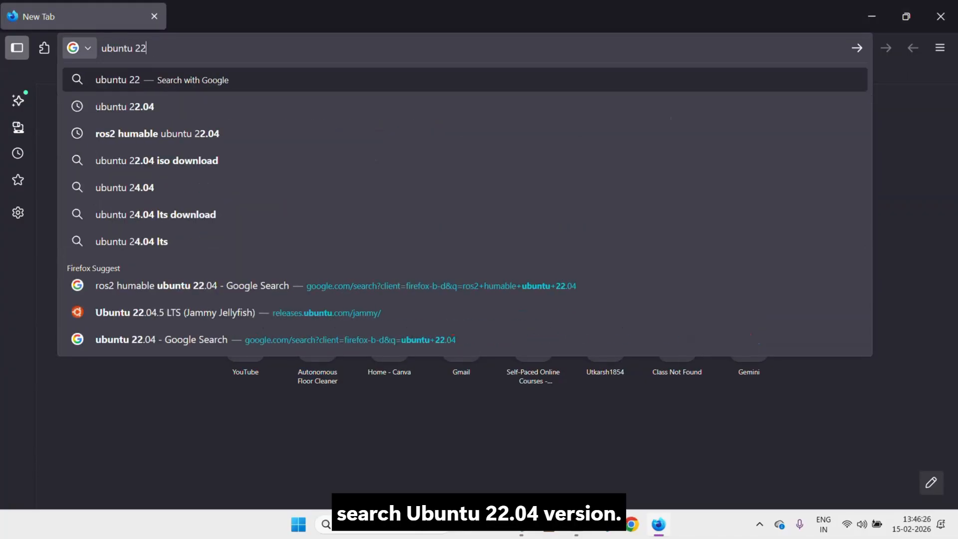
key("BackSpace")
key("BackSpace")
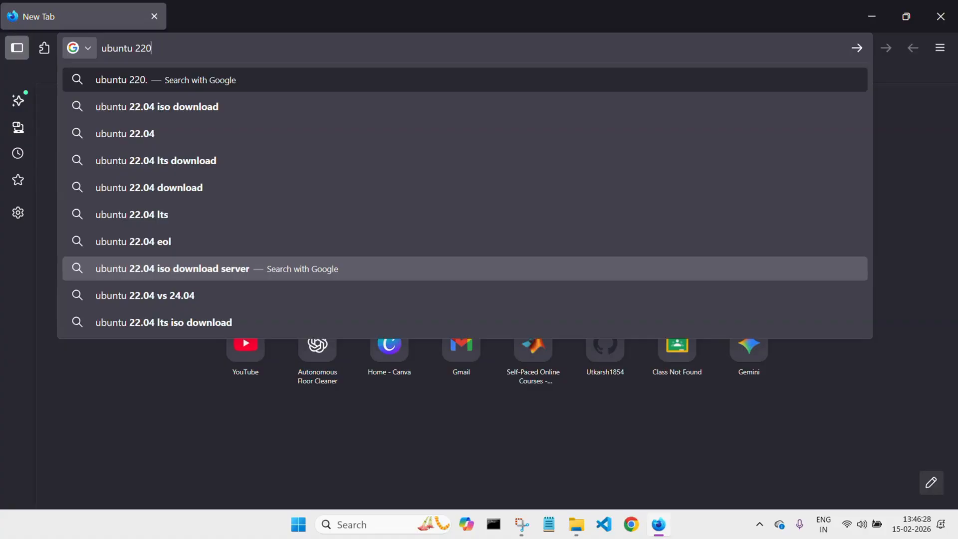
type(".04")
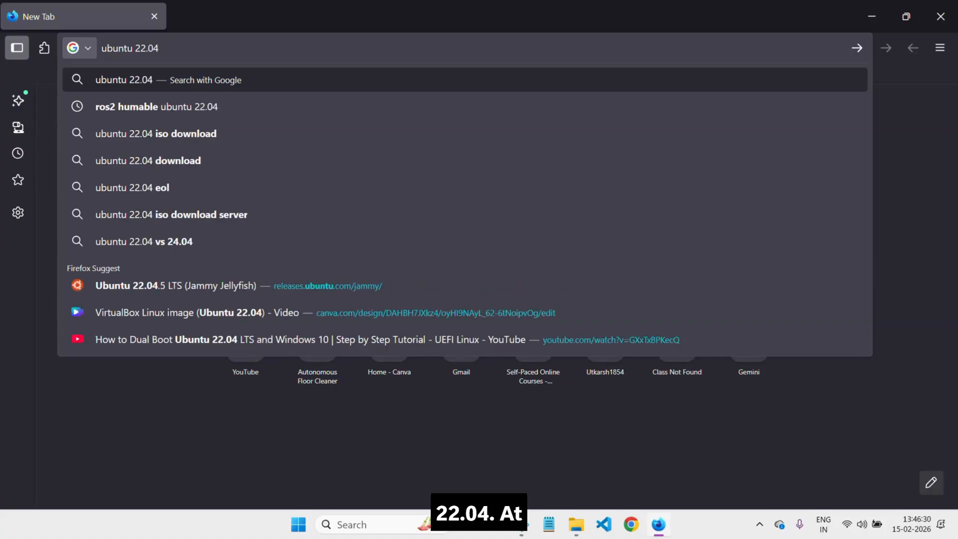
key("Return")
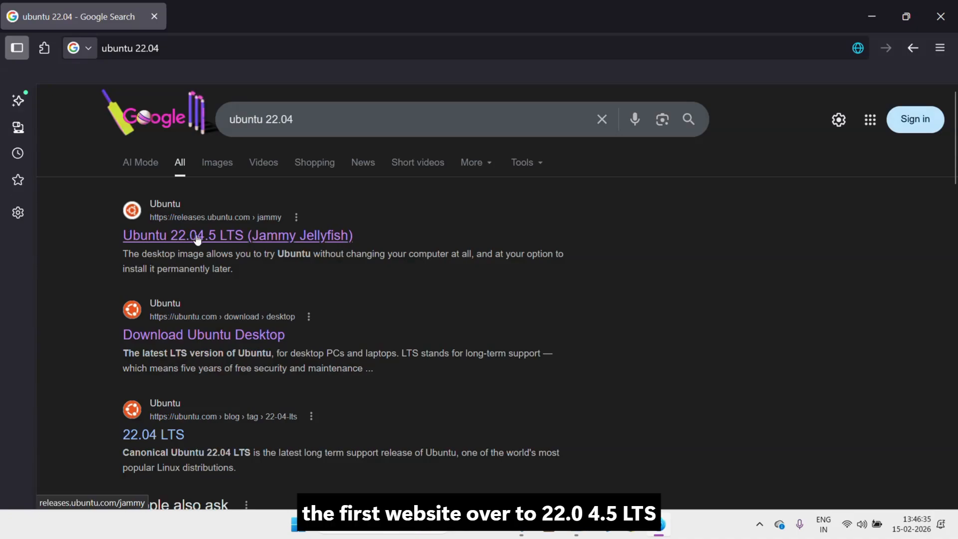
left_click(225, 233)
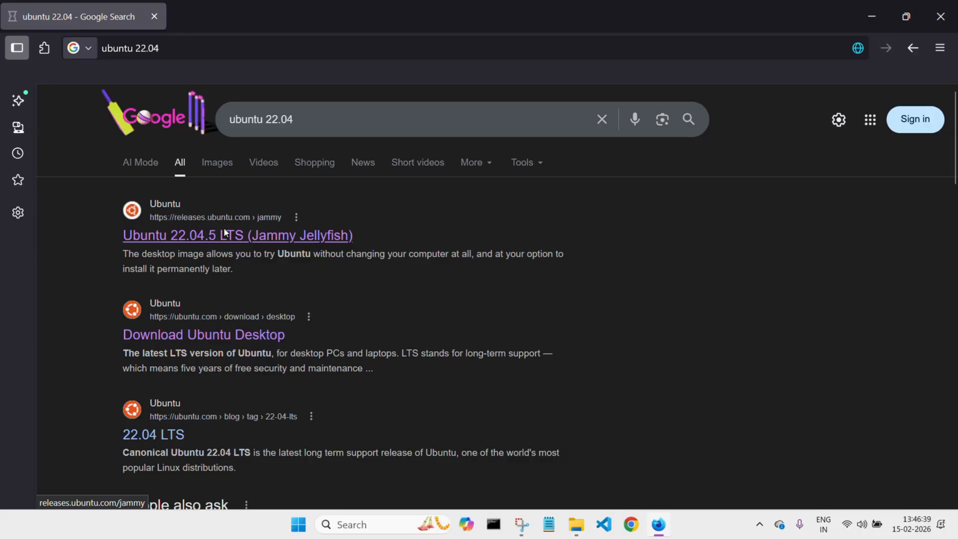
scroll(224, 231, "down", 3)
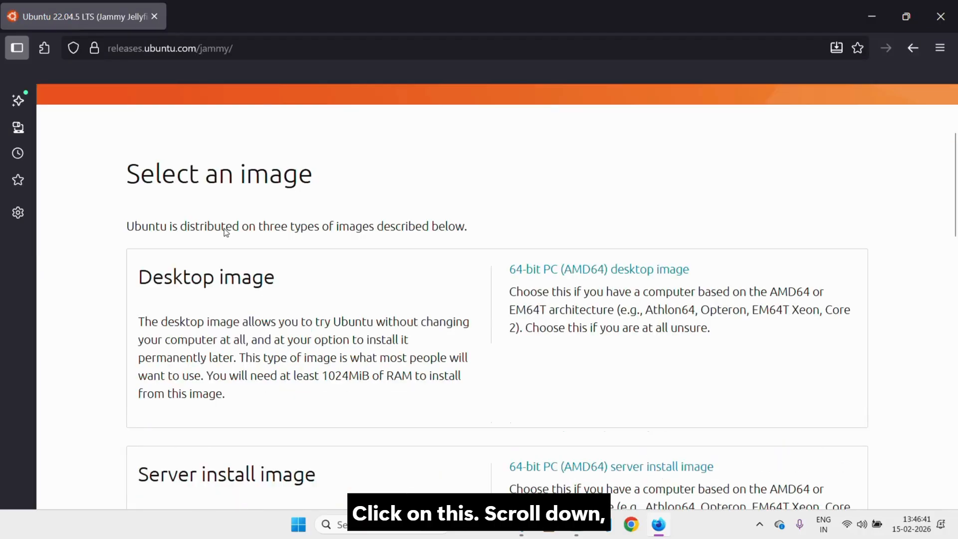
scroll(225, 231, "down", 8)
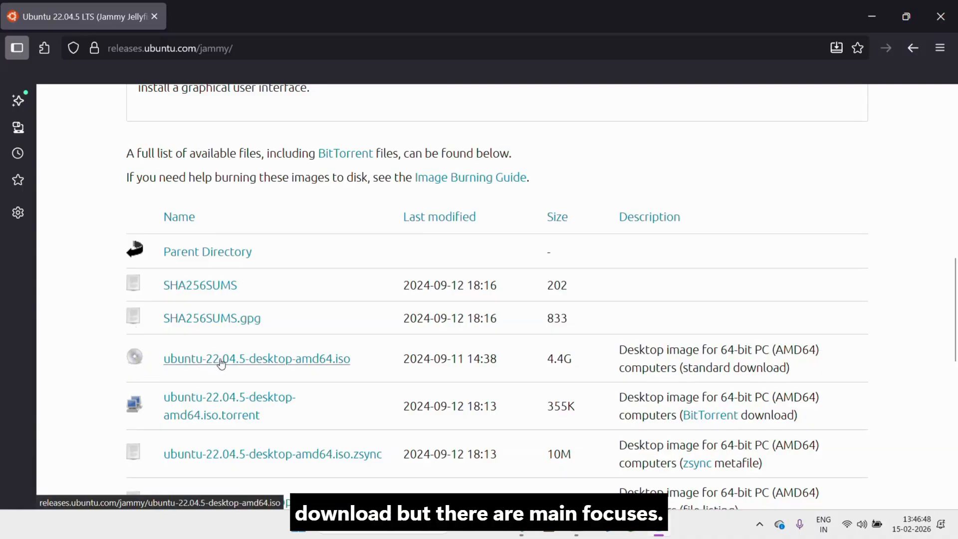
Step: Download ubuntu-22.04.5-desktop-amd64.iso and show Firefox's downloads list
left_click(299, 364)
left_click(346, 349)
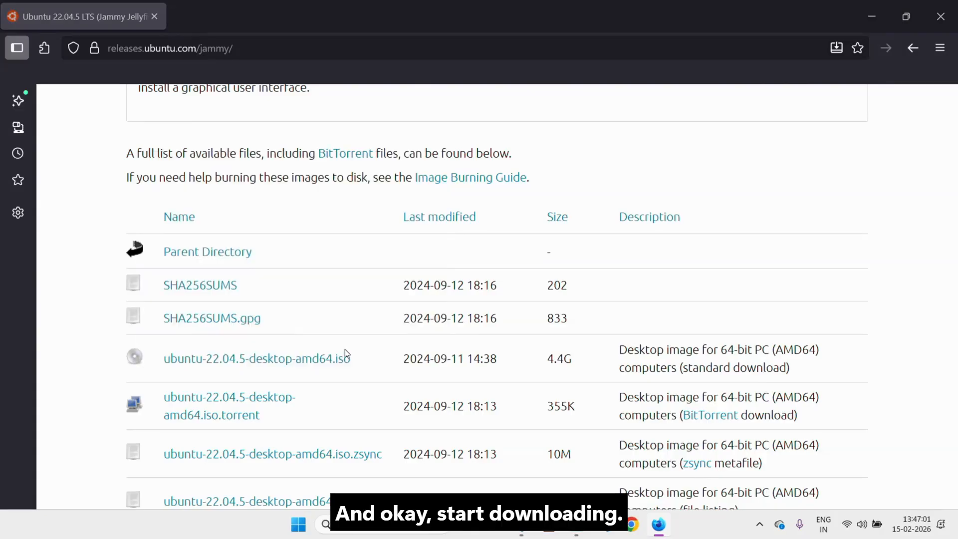
left_click(940, 47)
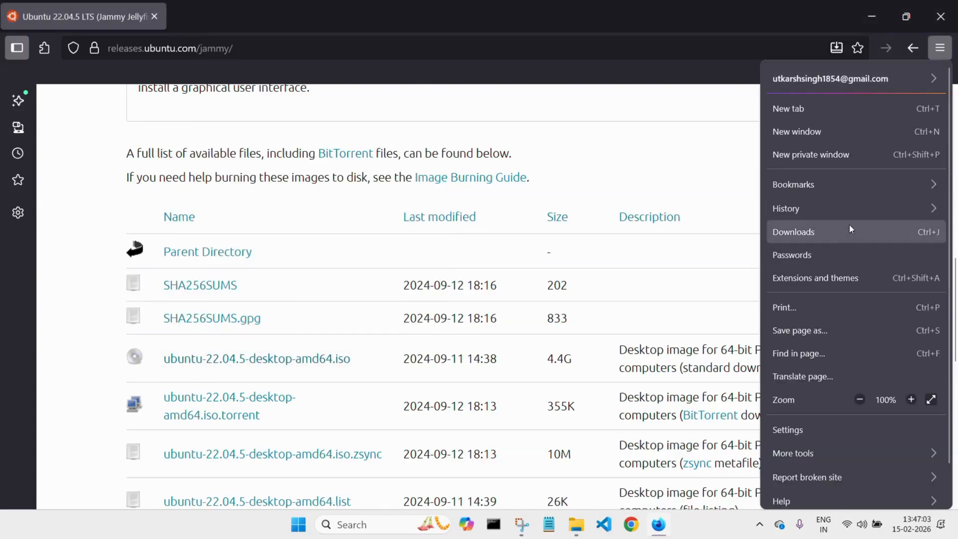
left_click(848, 231)
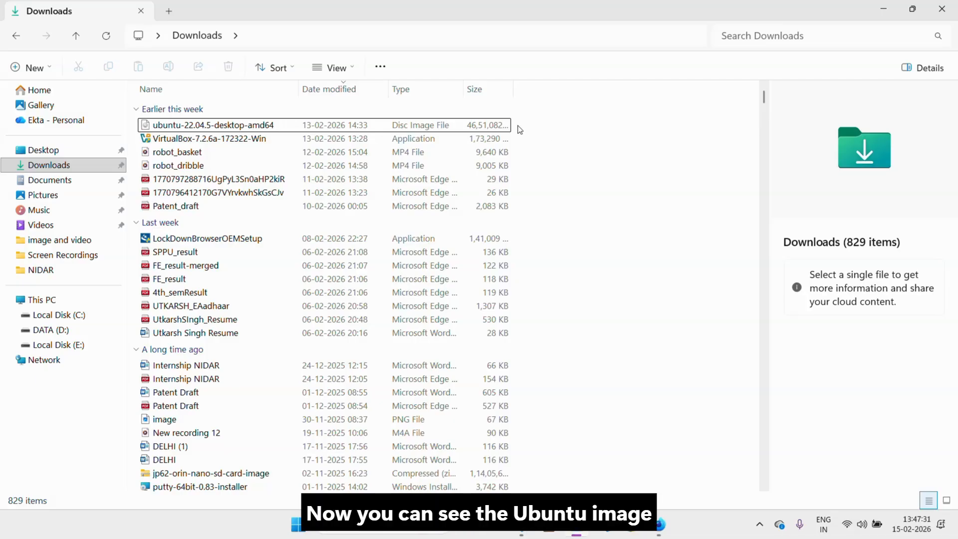
Step: Check the Ubuntu ISO in Downloads, then launch Oracle VirtualBox from the desktop shortcut
left_click(376, 130)
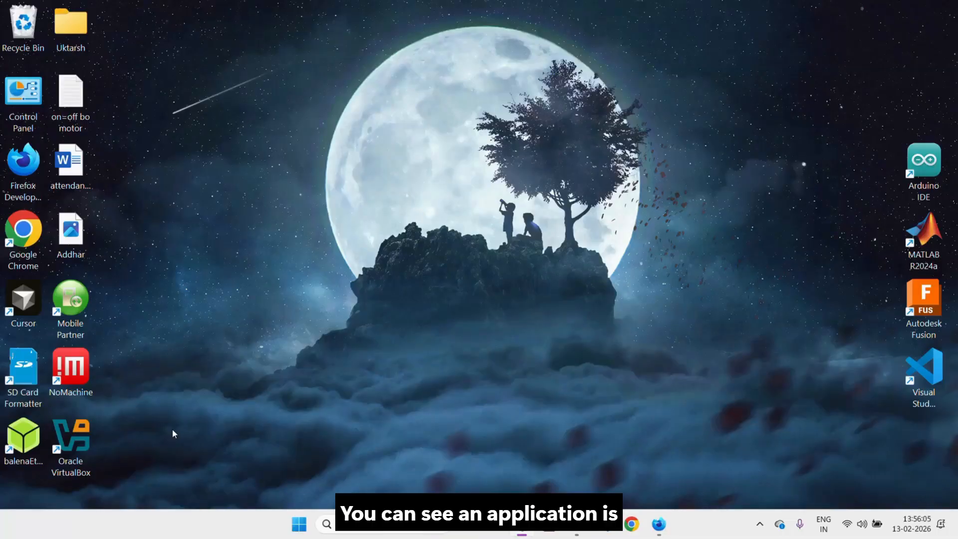
double_click(83, 447)
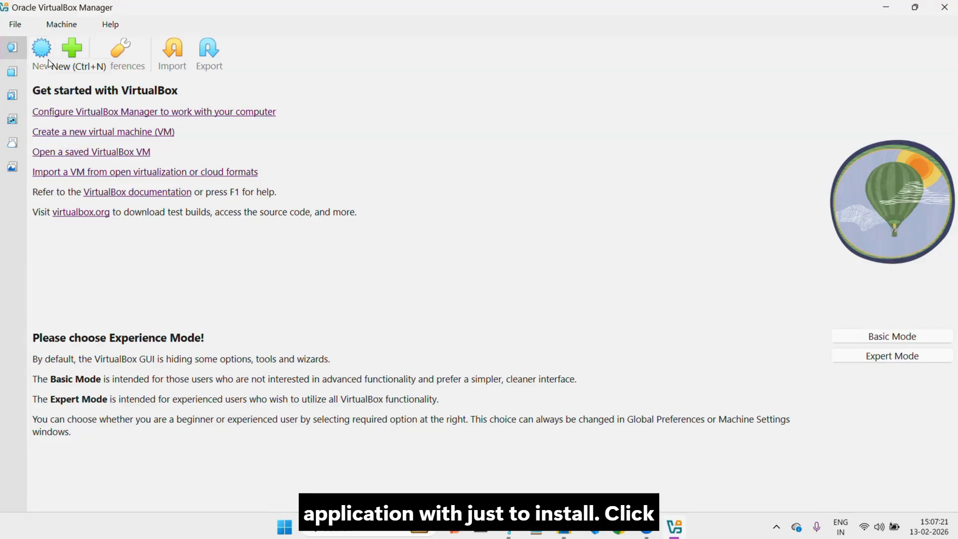
Step: Open the New Virtual Machine wizard from the VirtualBox Manager toolbar
left_click(43, 66)
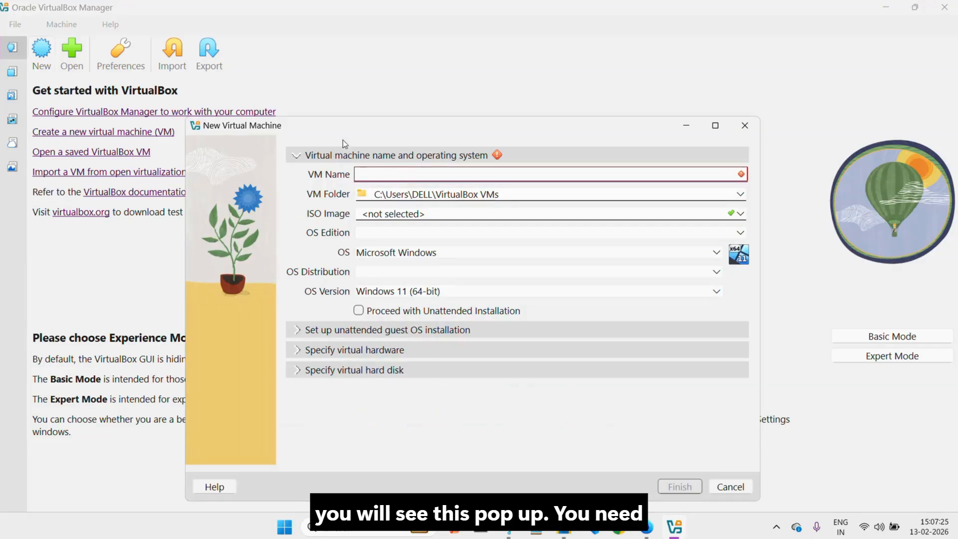
Step: Name the VM 'ubuntu' and set its machine folder to Local Disk (E:)
left_click_drag(346, 125, 318, 100)
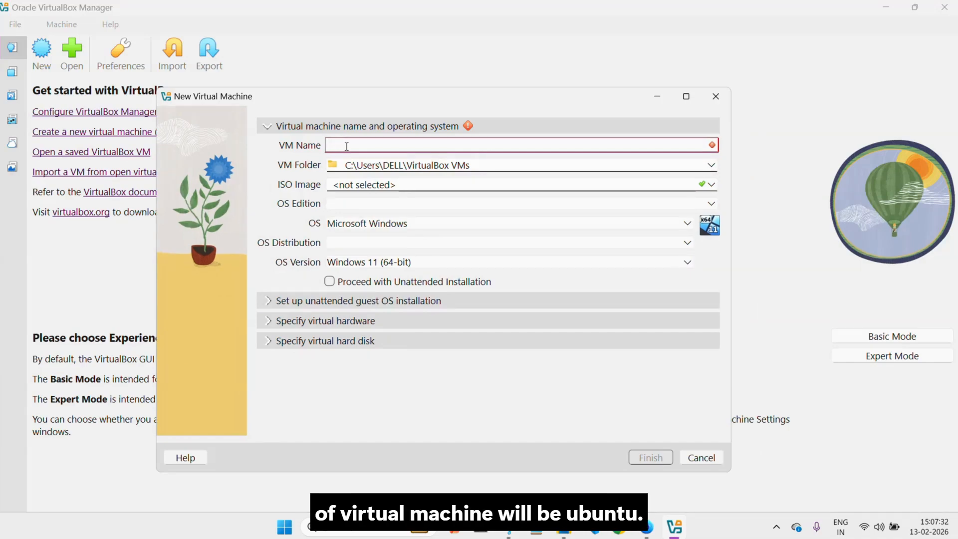
type("ubuntu")
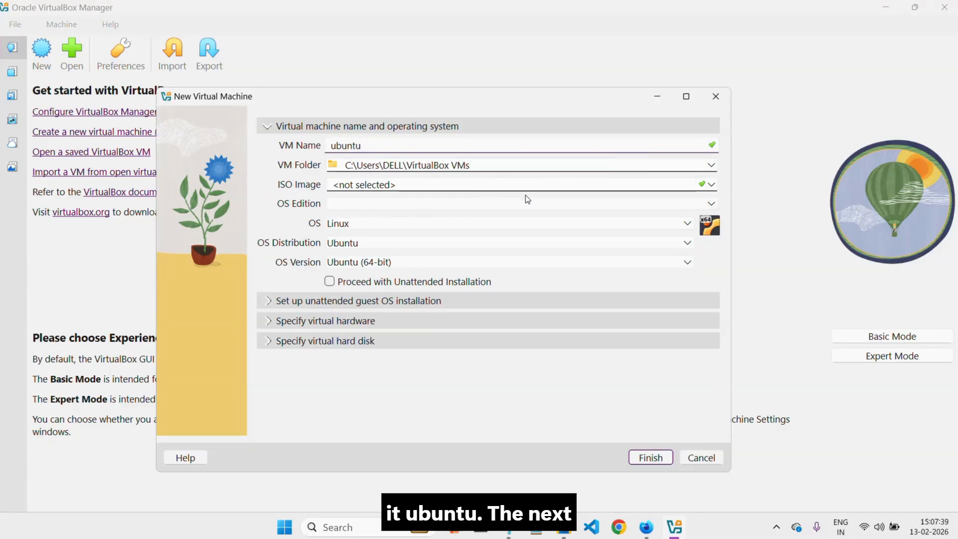
left_click(712, 167)
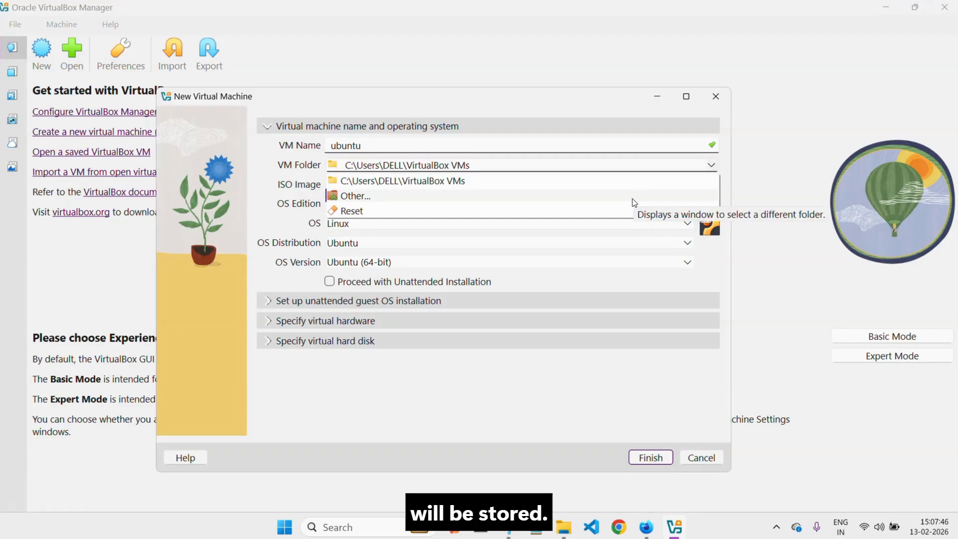
left_click(385, 200)
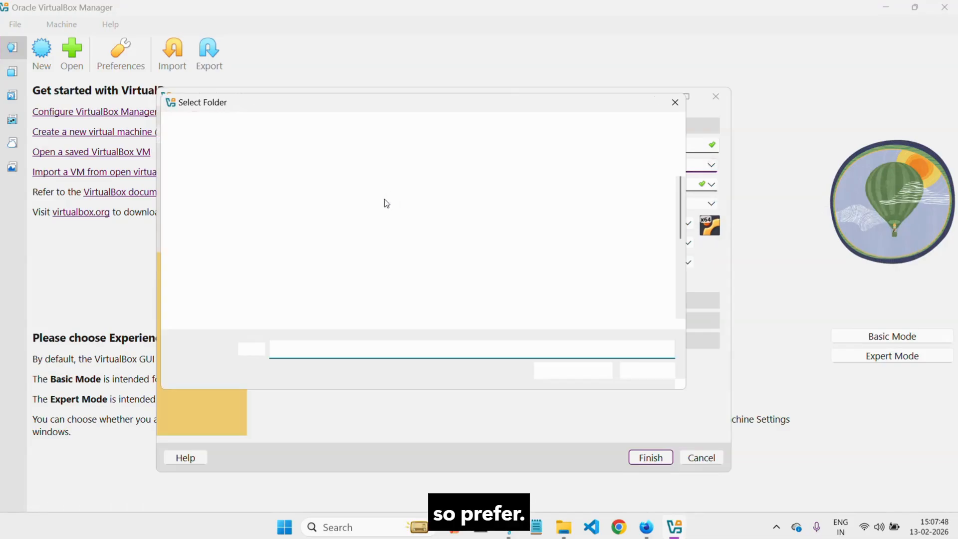
scroll(210, 279, "down", 3)
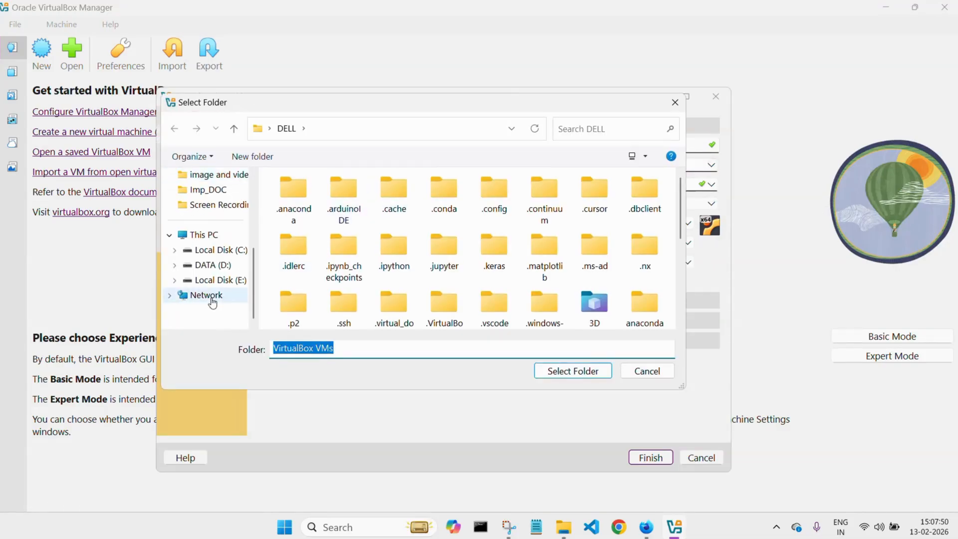
left_click(231, 254)
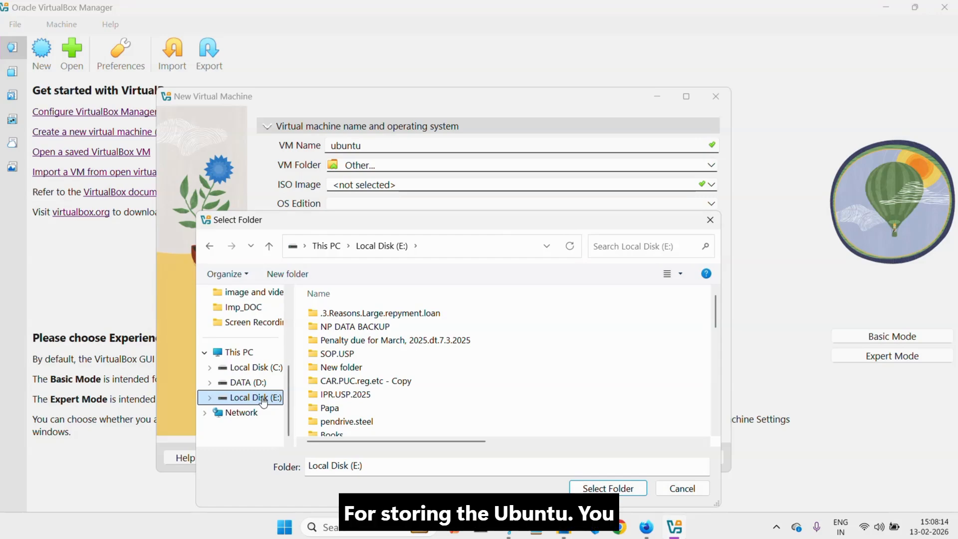
left_click(584, 490)
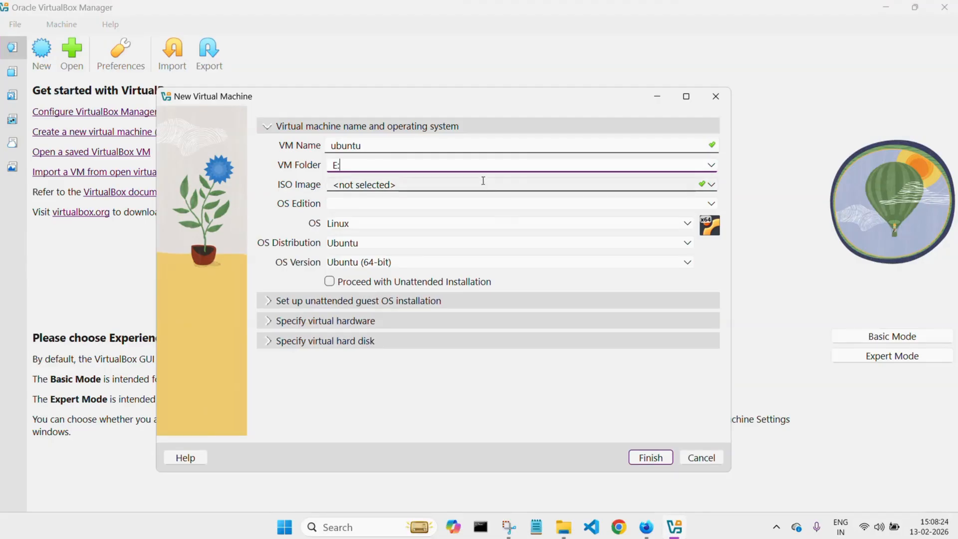
Step: Select ubuntu-22.04.5-desktop-amd64.iso from Downloads as the VM's ISO image
left_click(711, 186)
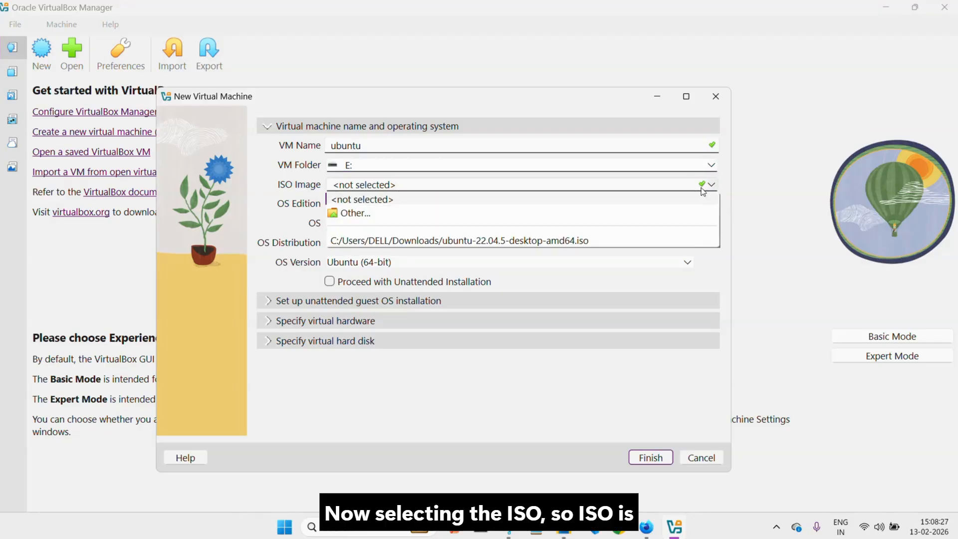
left_click(599, 213)
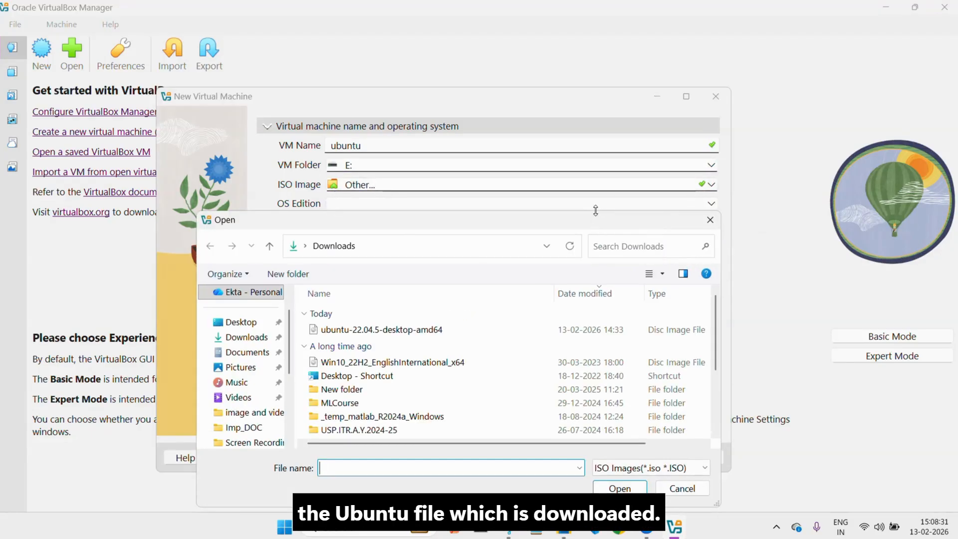
double_click(376, 331)
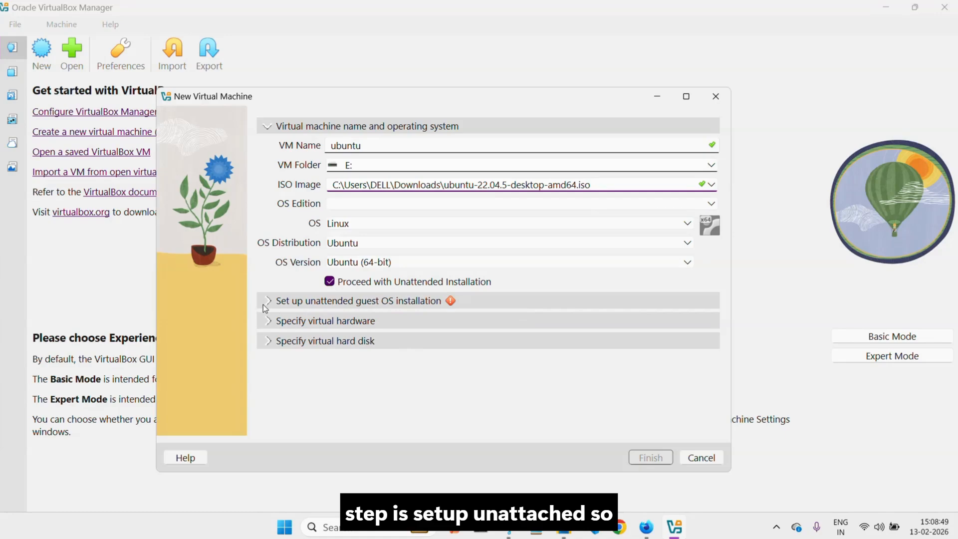
Step: Set the unattended-install user name and account password, entered twice to confirm
left_click(277, 305)
left_click(392, 185)
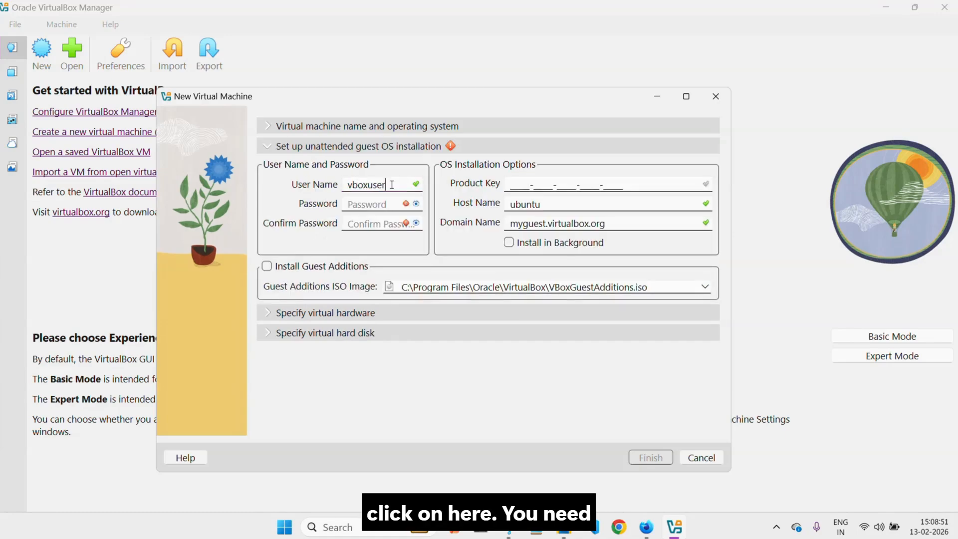
double_click(392, 184)
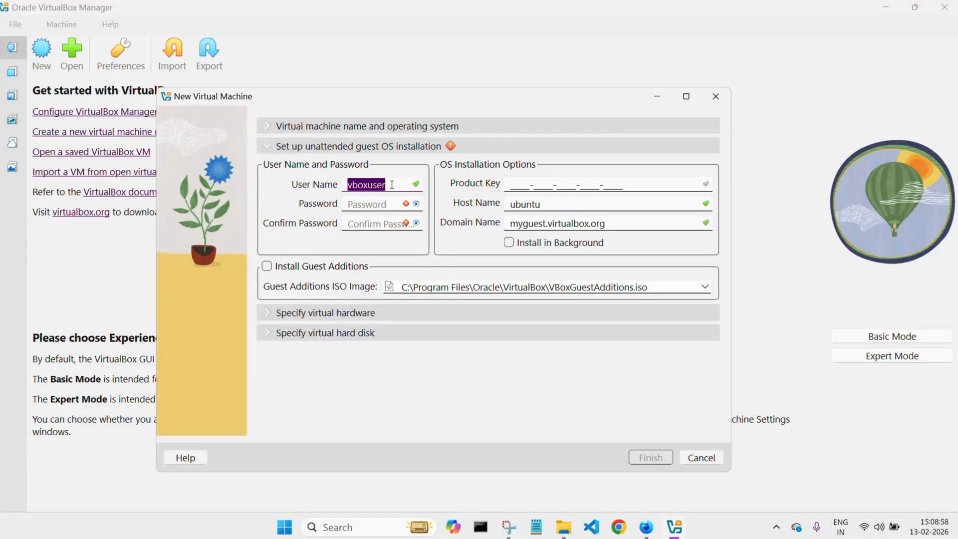
type("utkarsh")
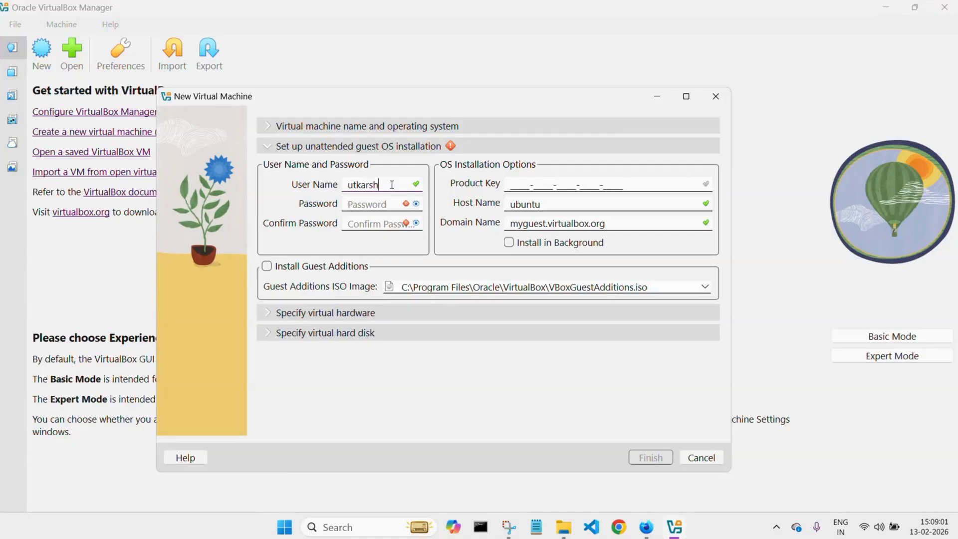
left_click(380, 204)
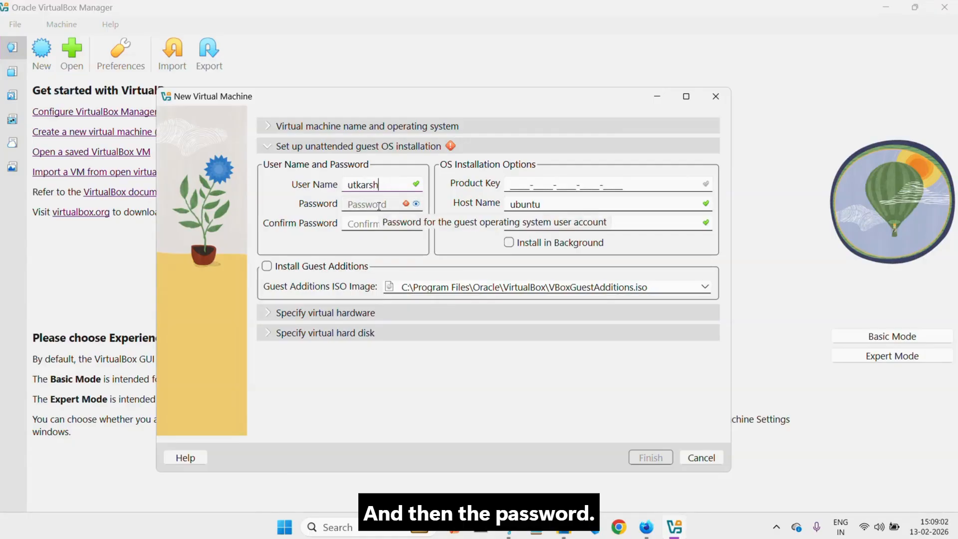
type("1234")
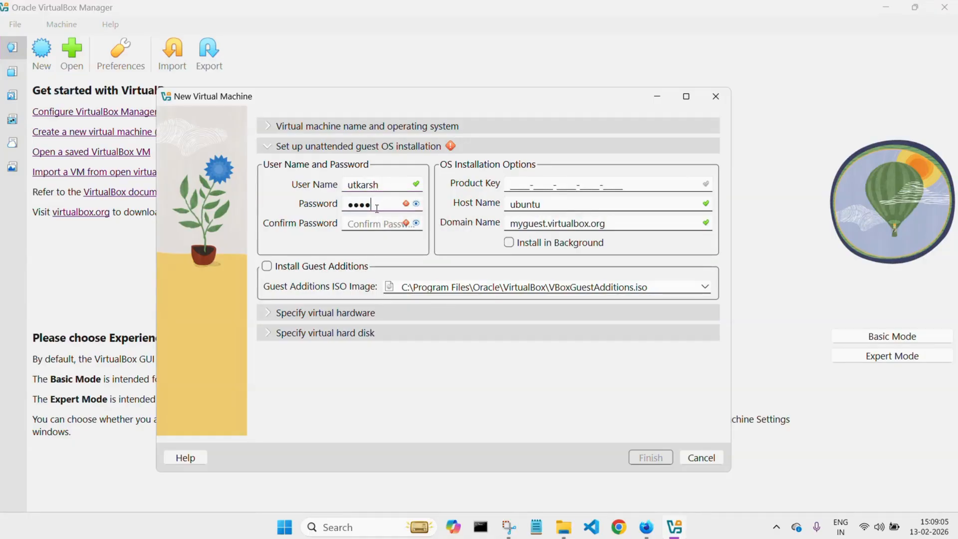
left_click(373, 223)
type("1234")
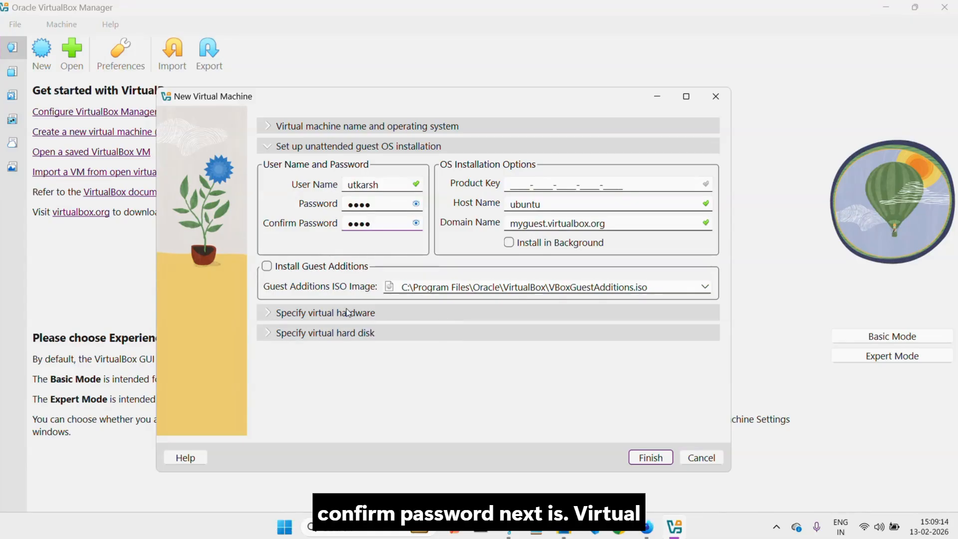
left_click(265, 313)
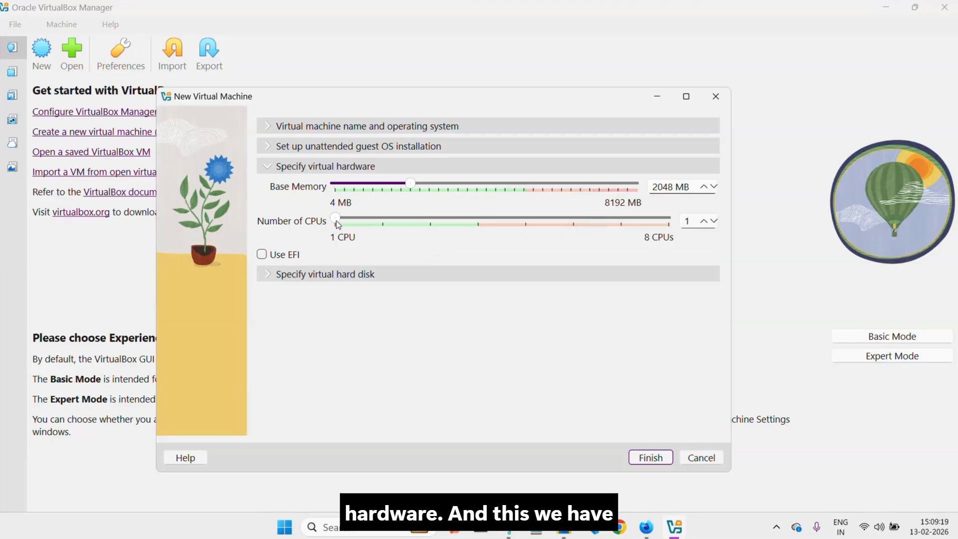
Step: Give the VM 3 CPUs, 2048 MB memory and a 25.00 GB disk, then finish creating it
left_click(703, 221)
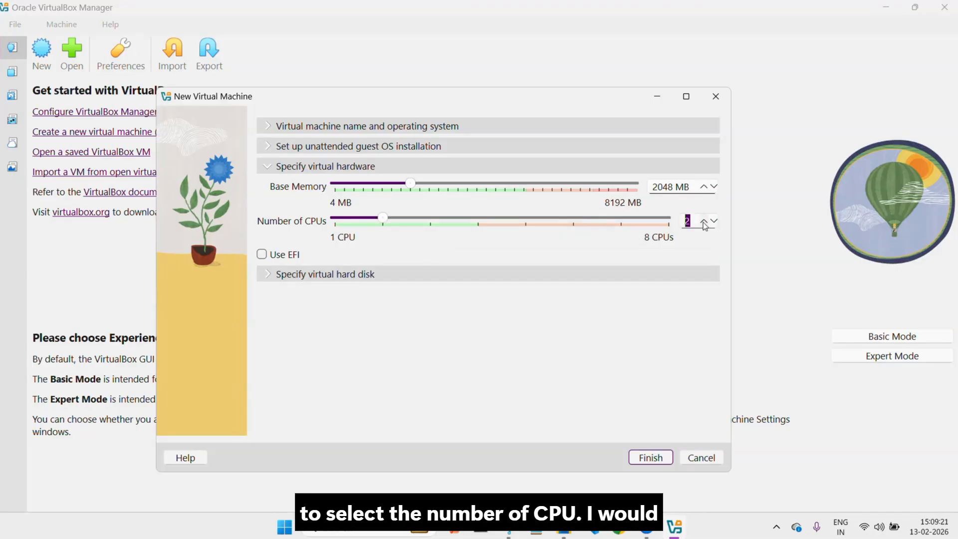
left_click(703, 221)
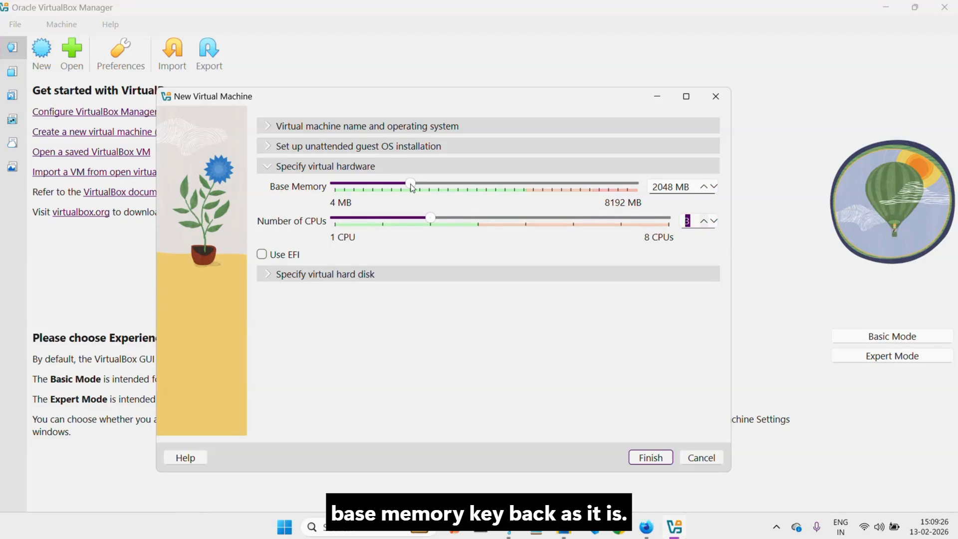
left_click(269, 274)
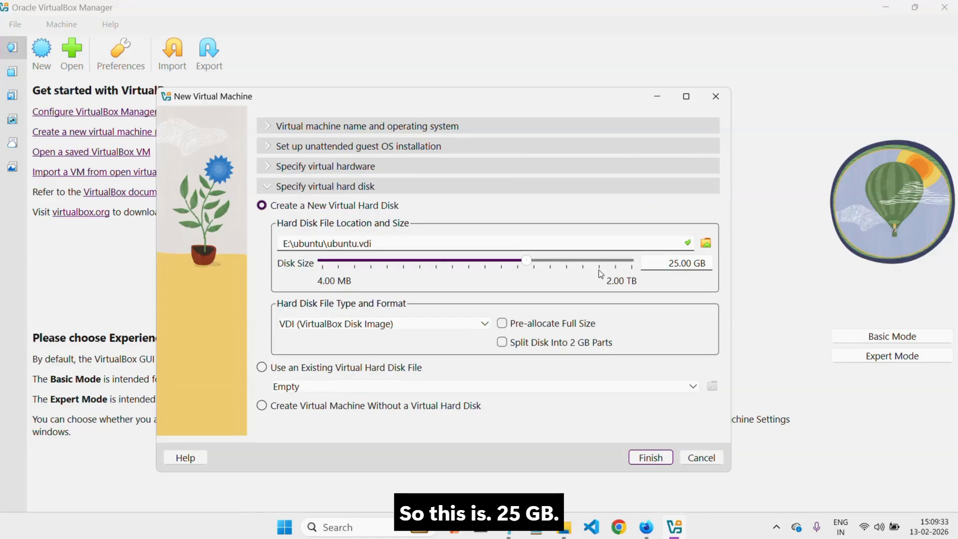
left_click_drag(669, 264, 707, 266)
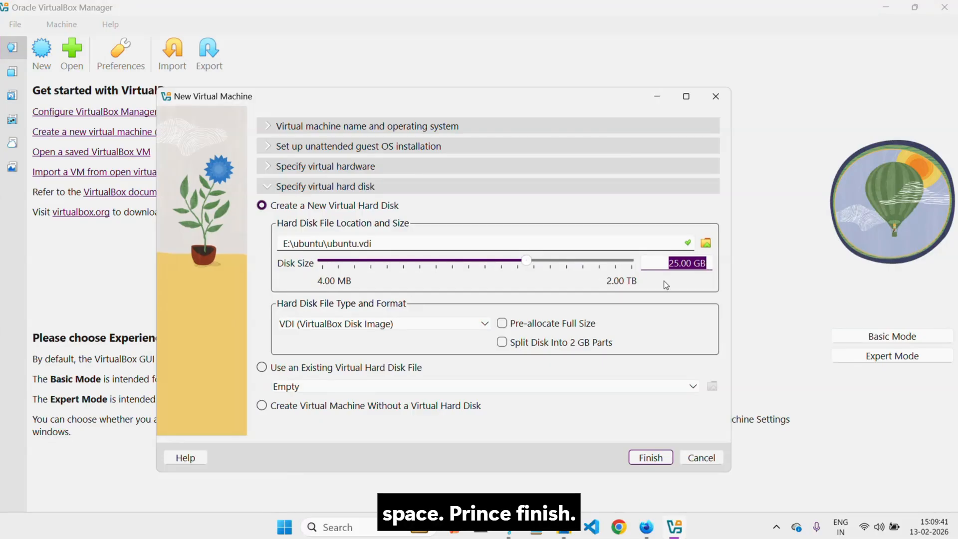
left_click(682, 263)
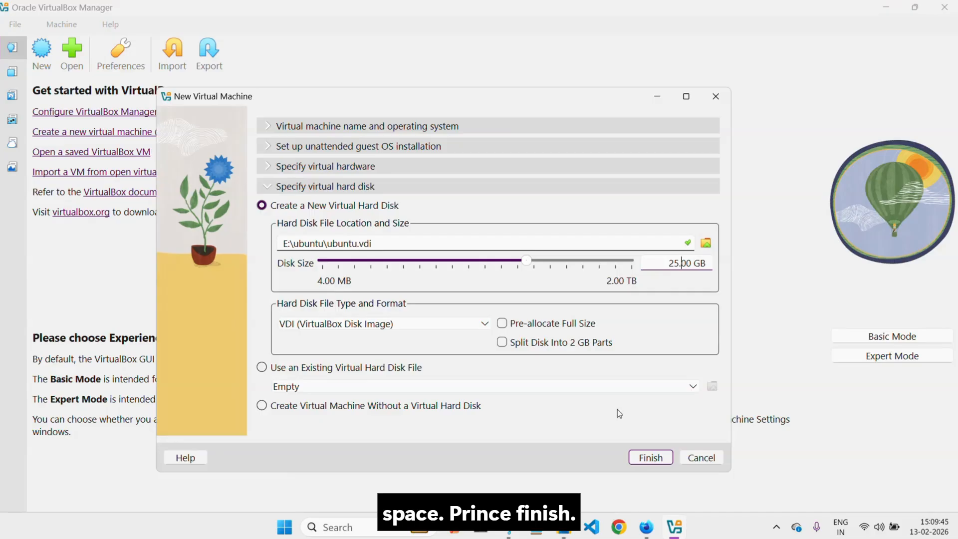
left_click(651, 459)
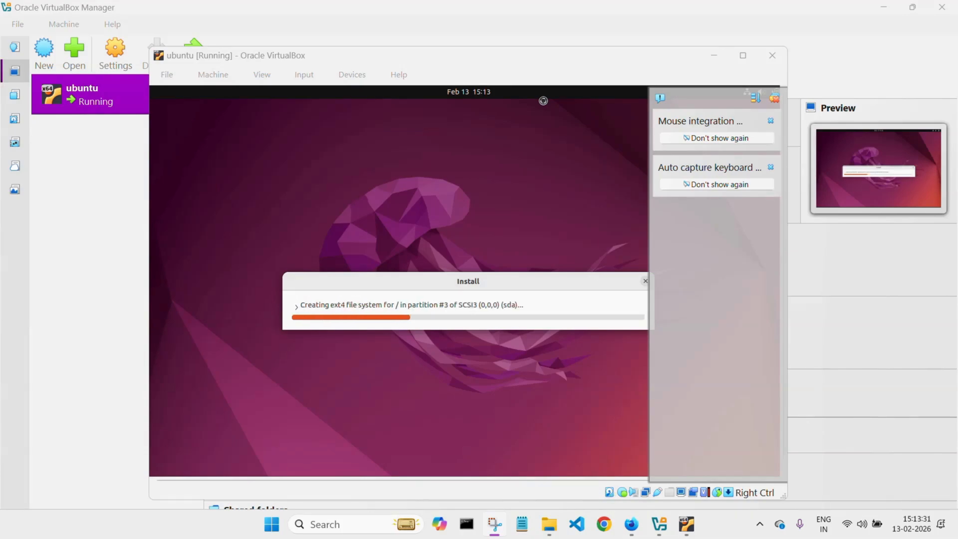
Step: Focus the ubuntu VM window and page back and forth through the installer slideshow until login appears
left_click(543, 100)
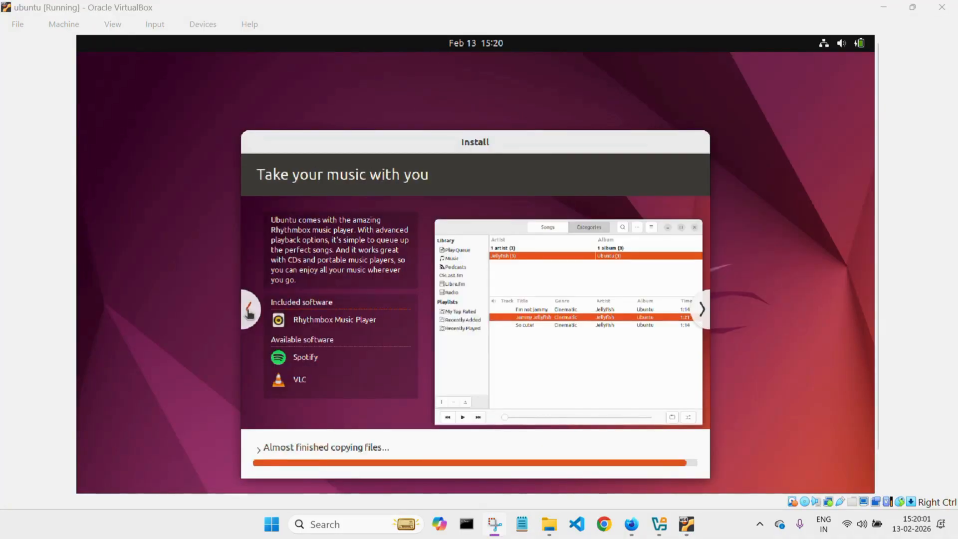
left_click(248, 310)
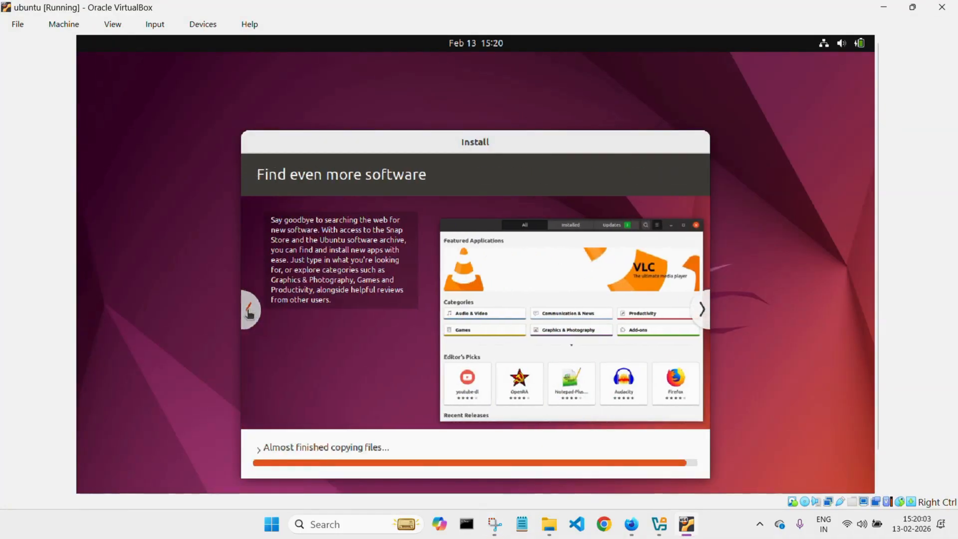
left_click(248, 310)
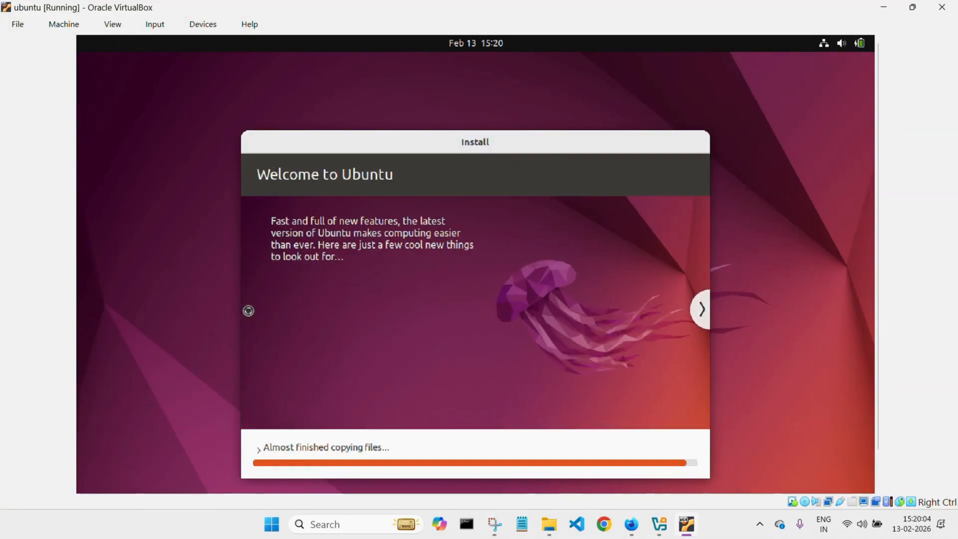
left_click(700, 309)
left_click(700, 311)
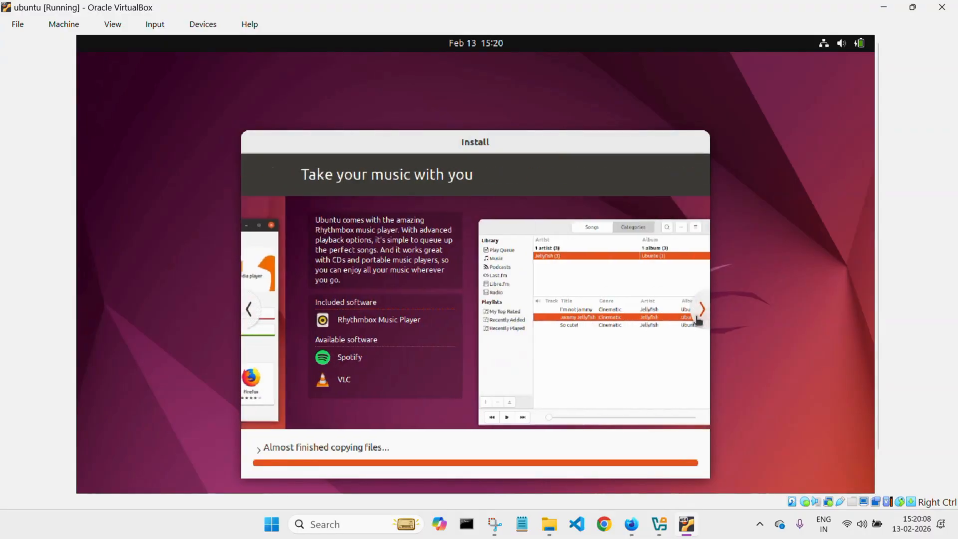
left_click(700, 314)
left_click(700, 315)
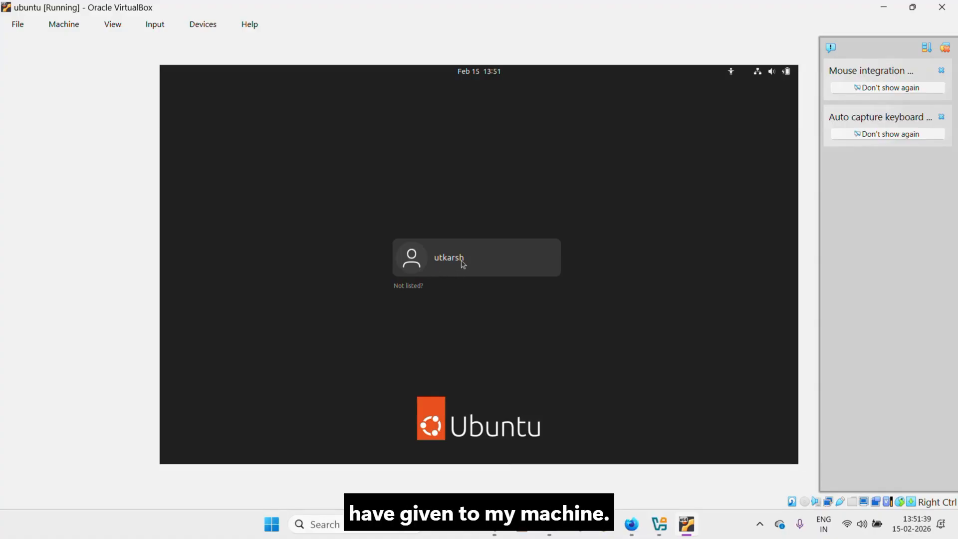
Step: Select the new user account on the login screen and submit its password
left_click(463, 263)
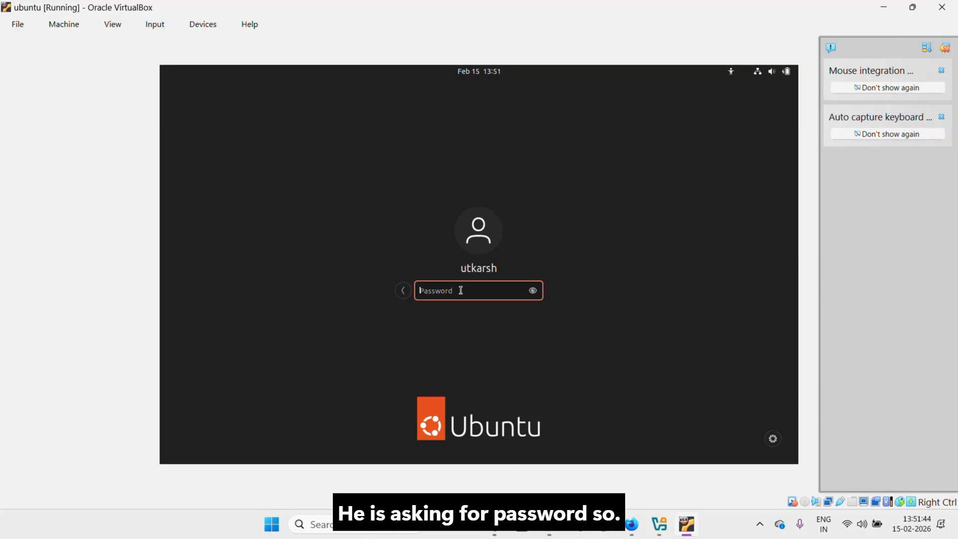
type("****")
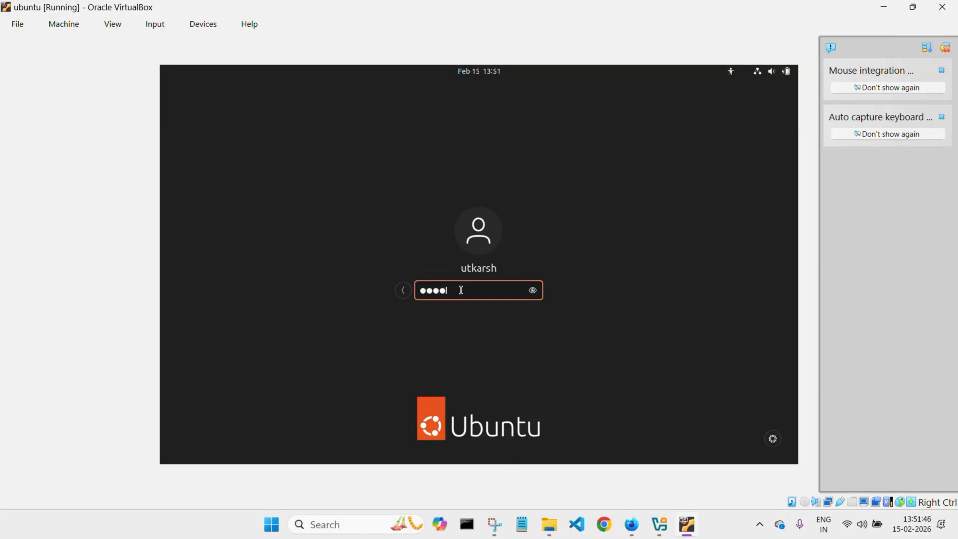
key("Return")
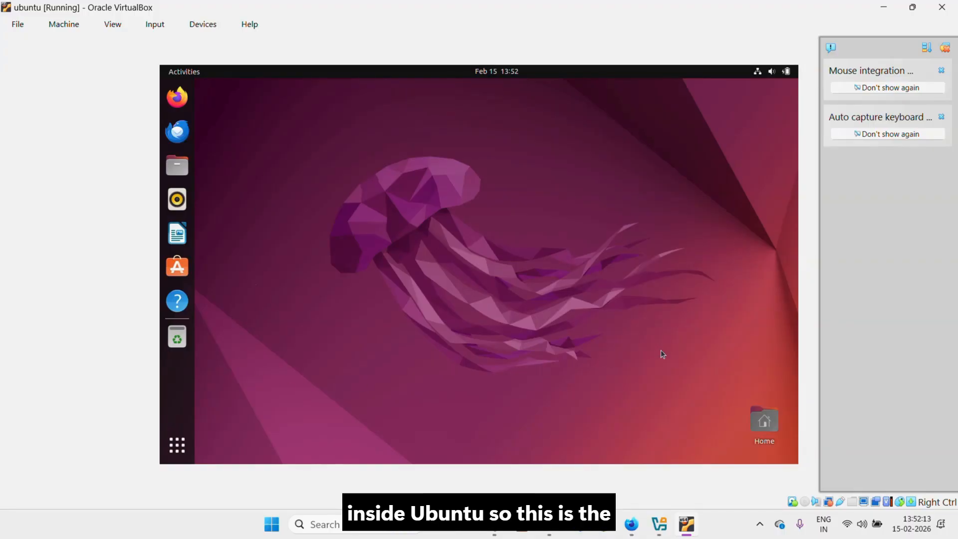
left_click(885, 8)
left_click(885, 8)
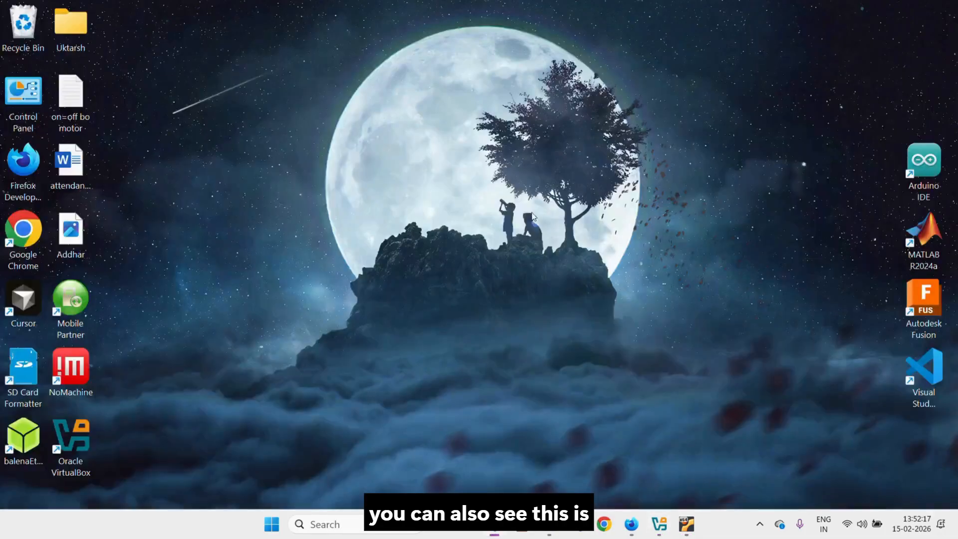
left_click(689, 527)
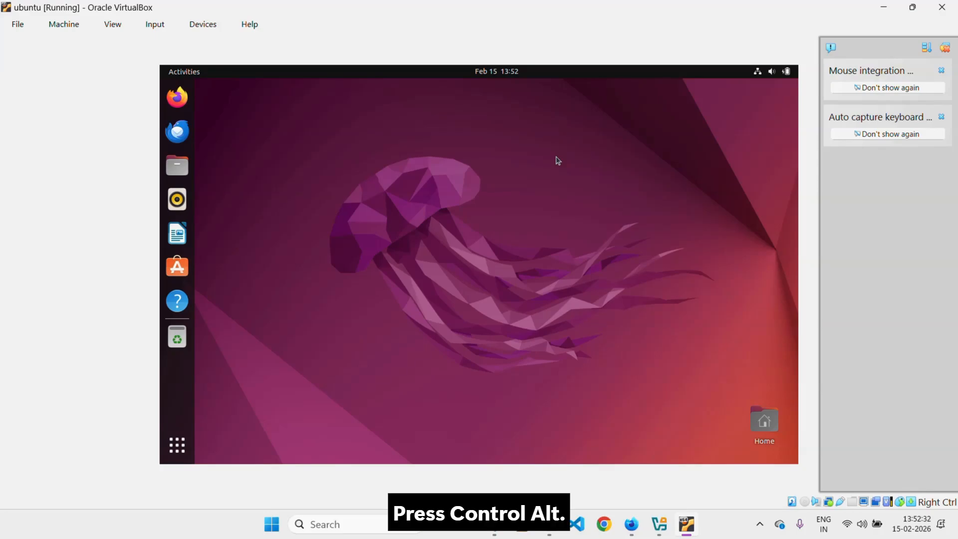
Step: Open a terminal with Ctrl+Alt+T, run ls, and highlight the listed home folders
key("ctrl+alt+t")
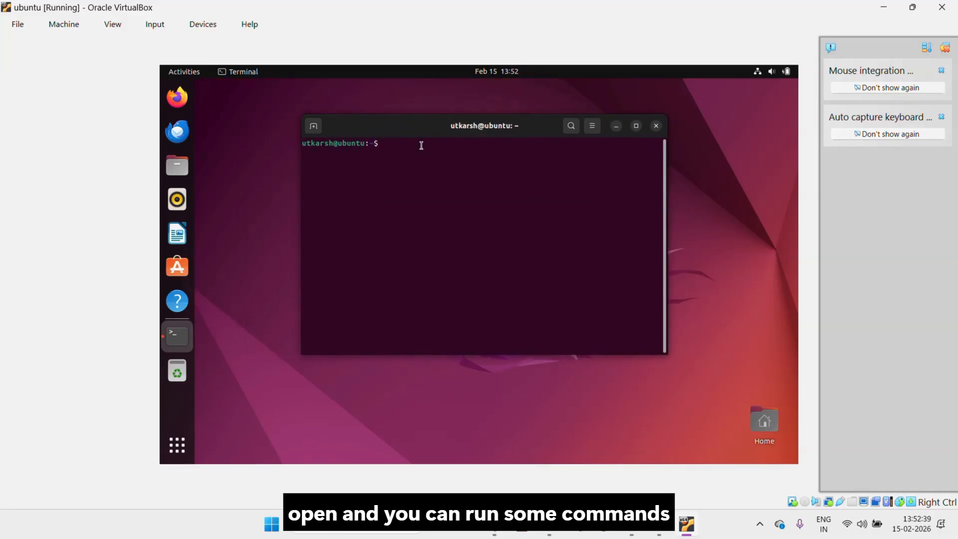
type("ls")
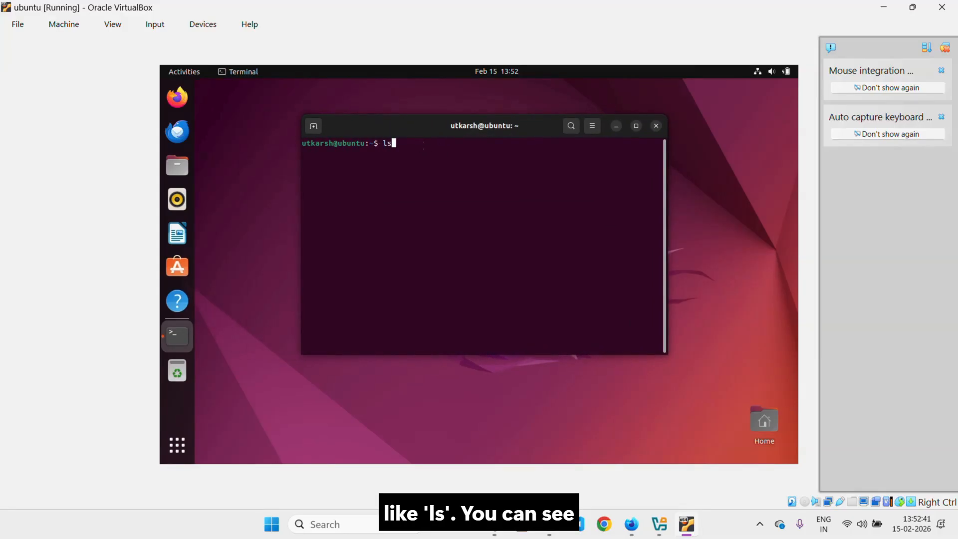
key("Return")
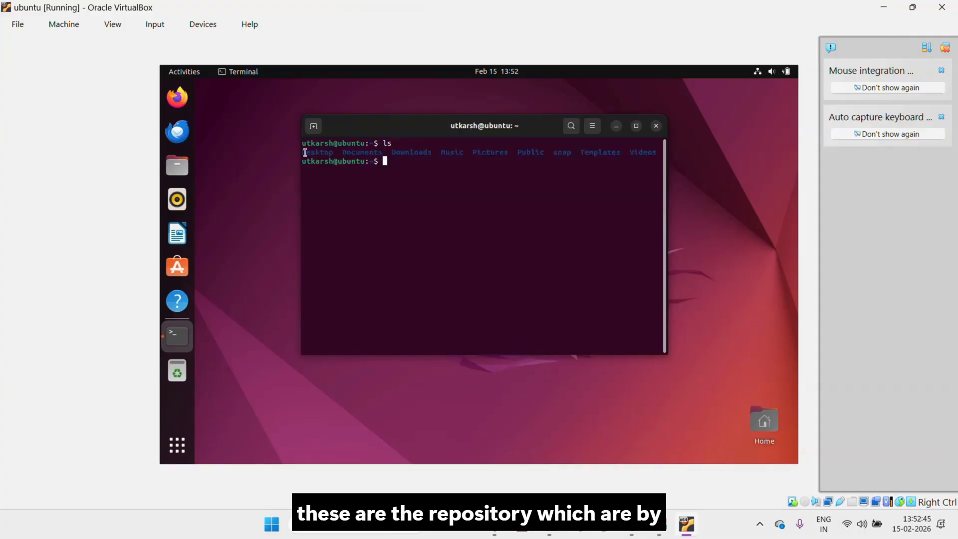
left_click_drag(305, 152, 659, 152)
left_click(599, 187)
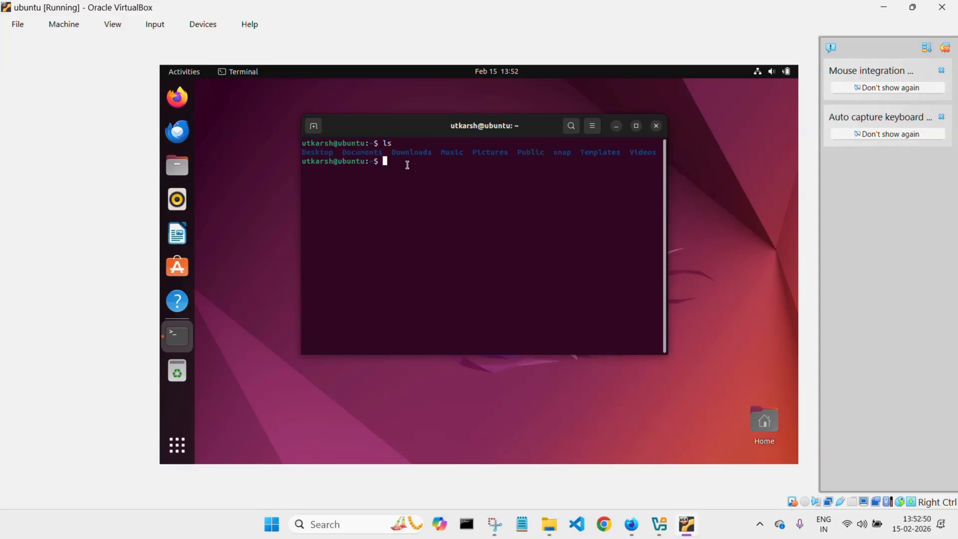